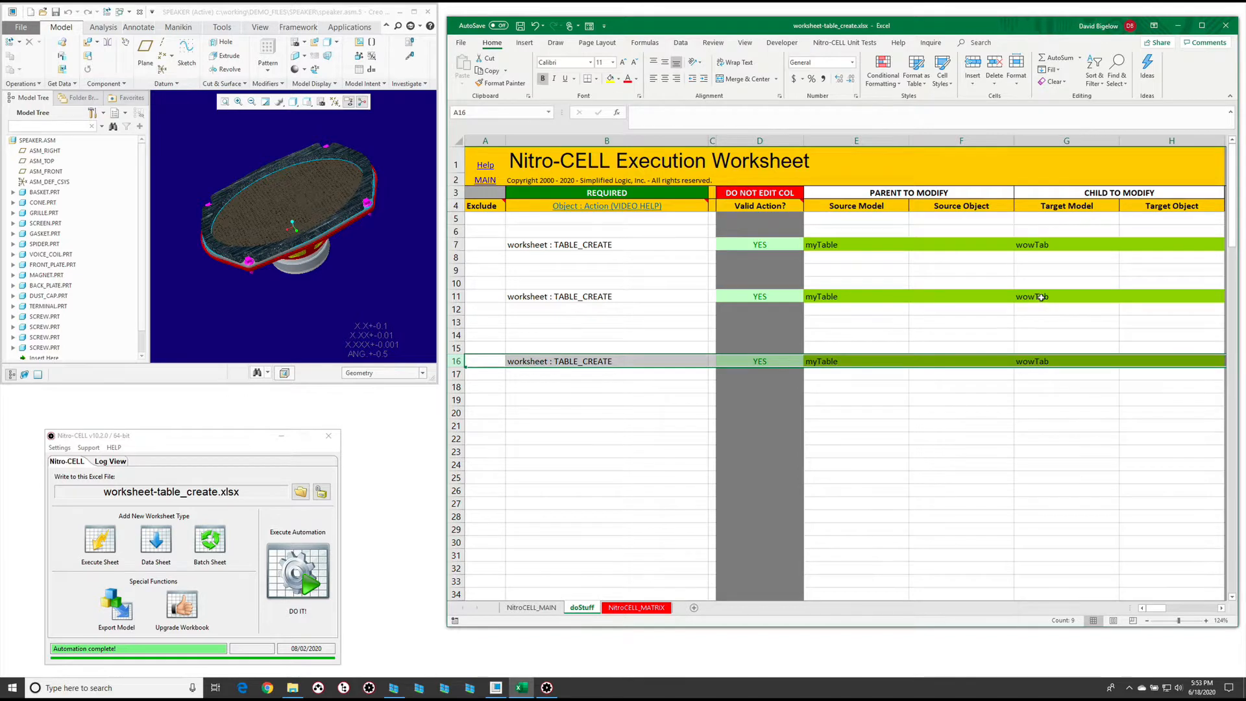
Rename the source tables of the second and third TABLE_CREATE rows to myTable2 and myTable3.
left_click(1040, 298)
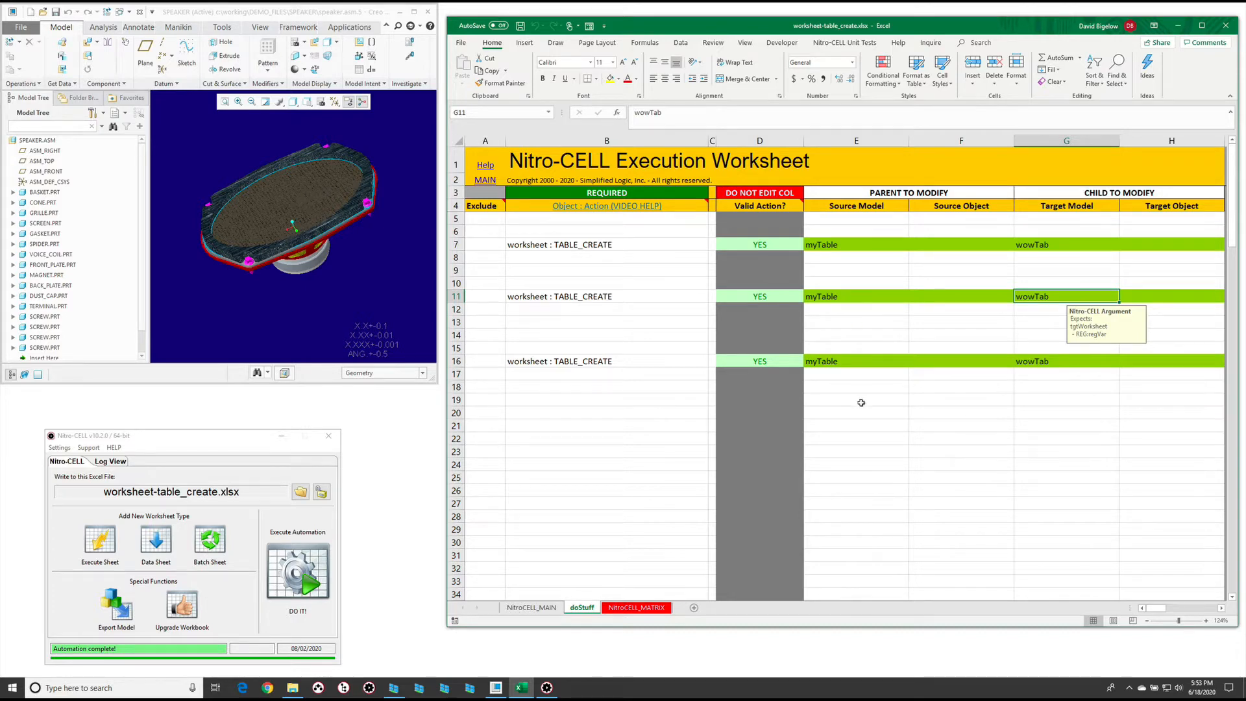
double_click(859, 295)
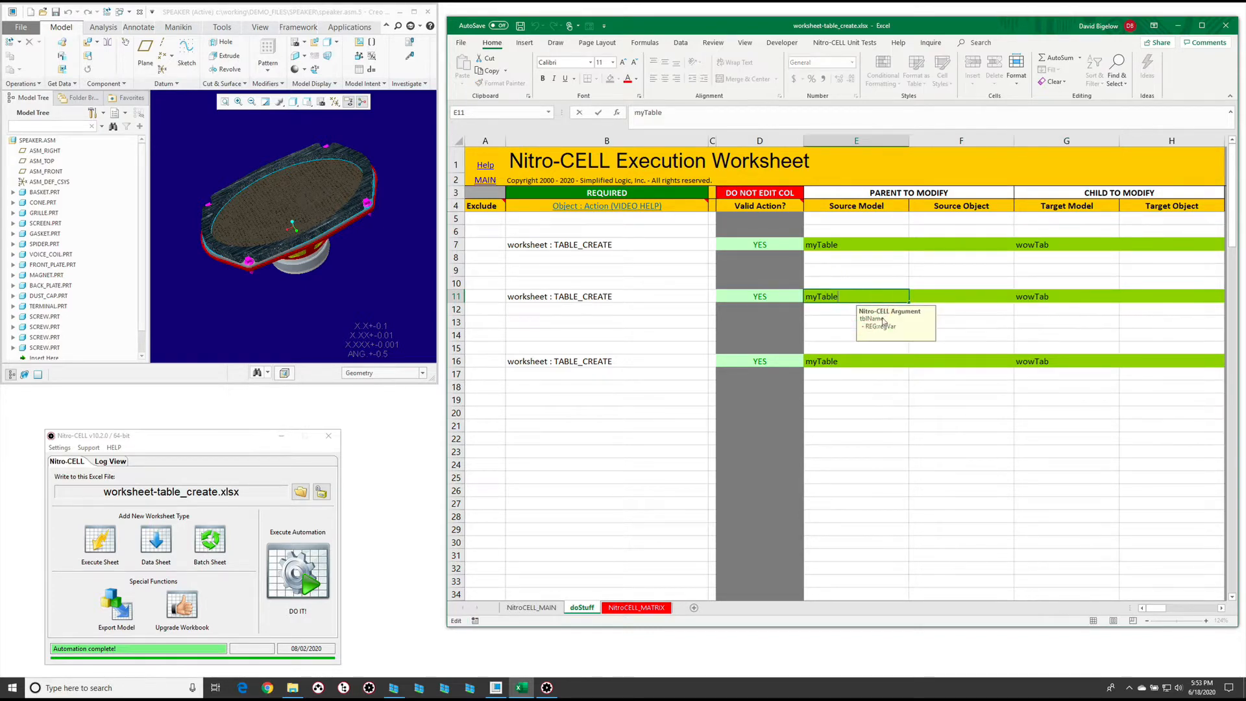
type("2")
key("Return")
double_click(863, 361)
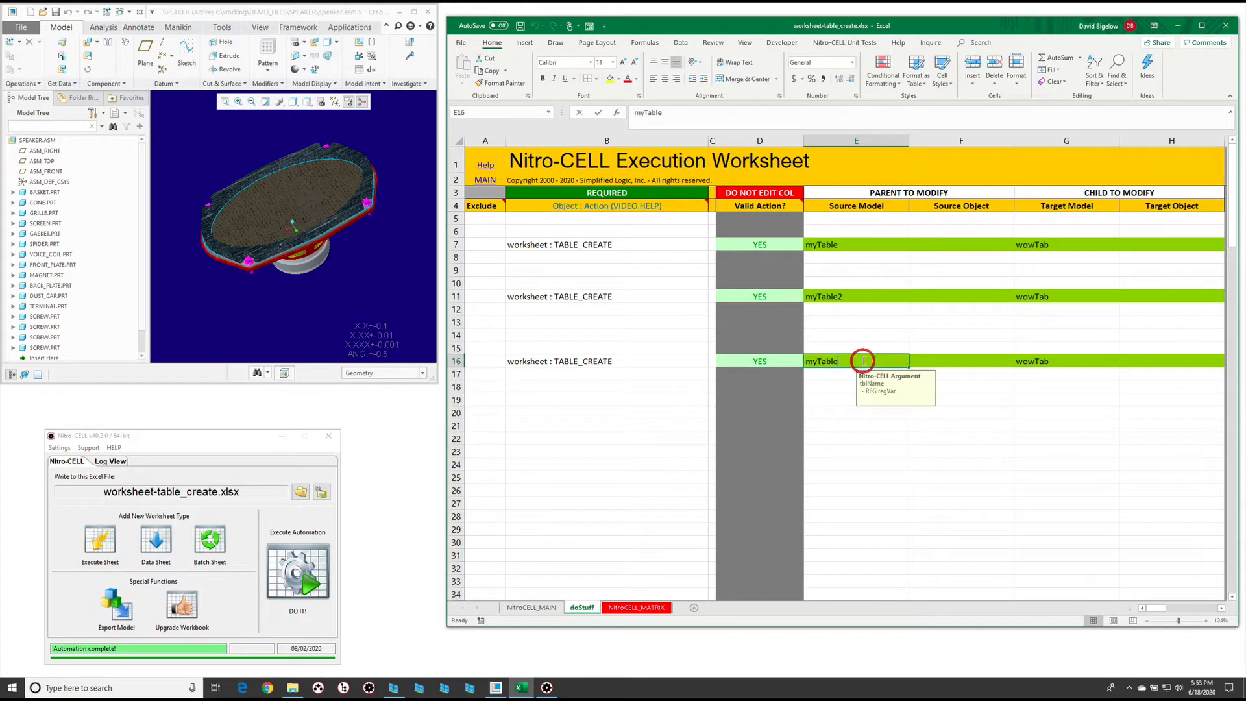
type("3")
key("Return")
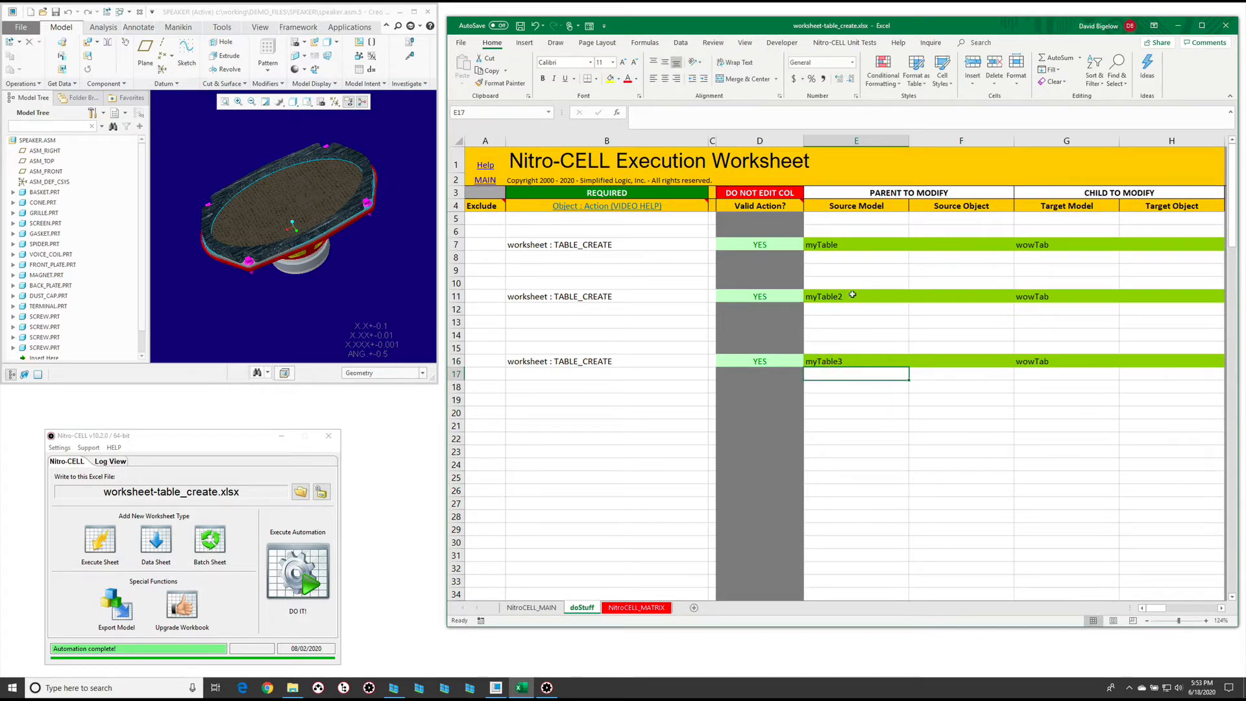
Enter the column list "cow, dog, cat, pig, sheep" as the source object of the myTable2 row.
left_click(920, 294)
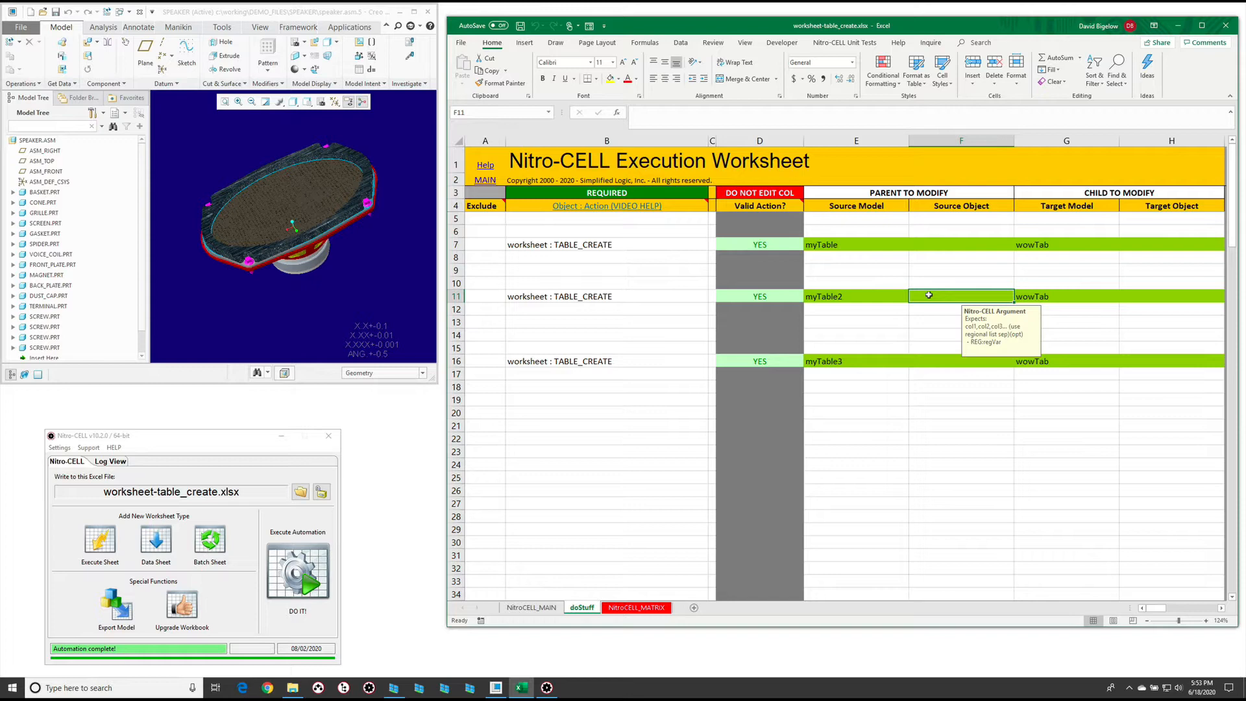
type("cow, dog, cat,")
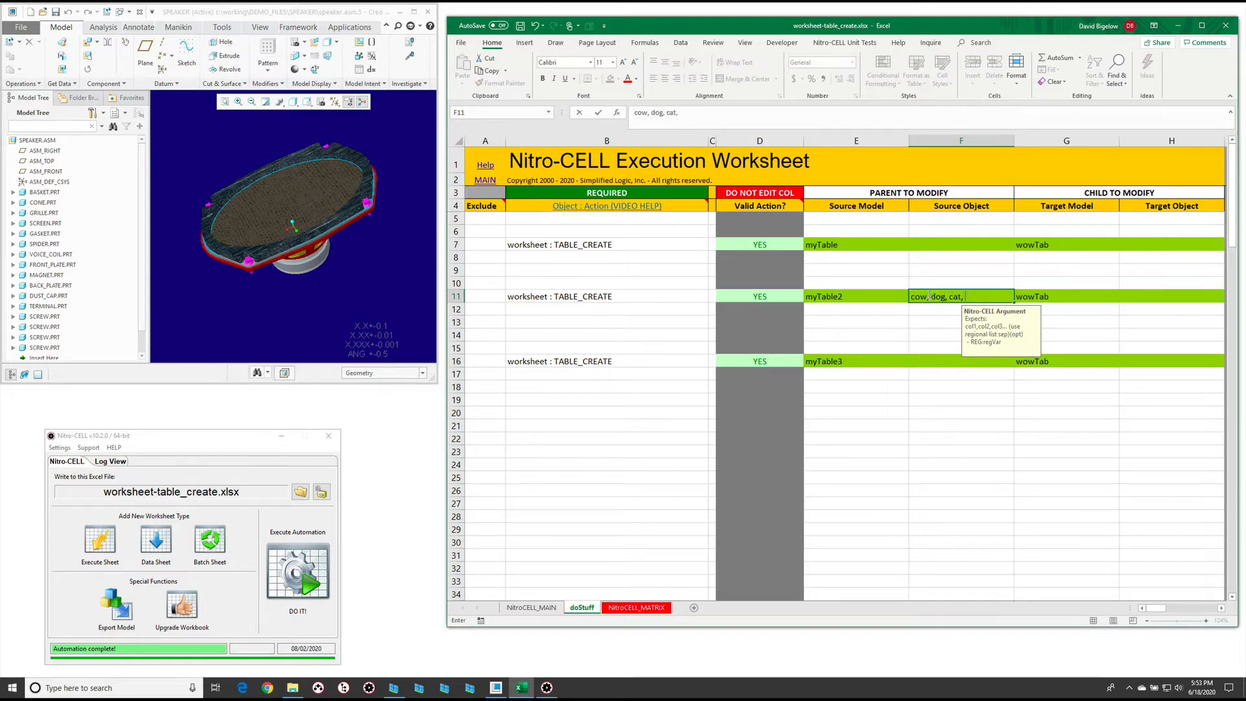
type(" pig, sheep")
key("Return")
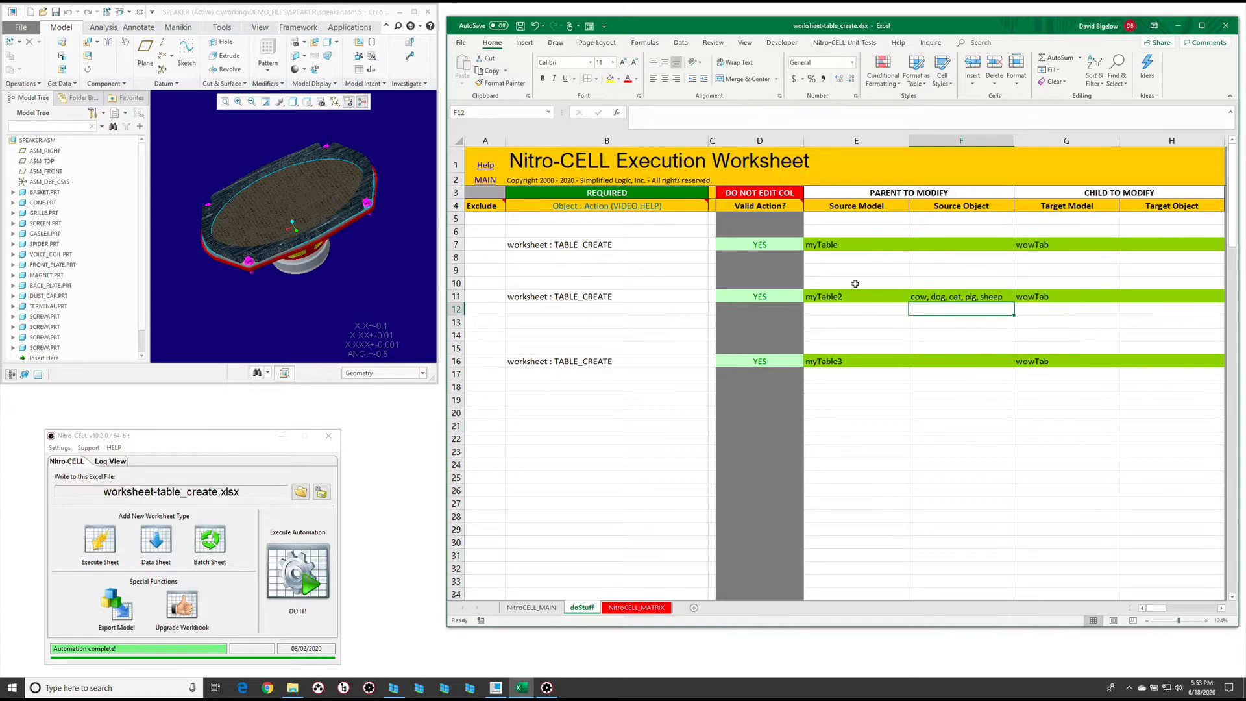
Execute the Nitro-CELL automation and open the generated wowTab worksheet.
left_click(298, 571)
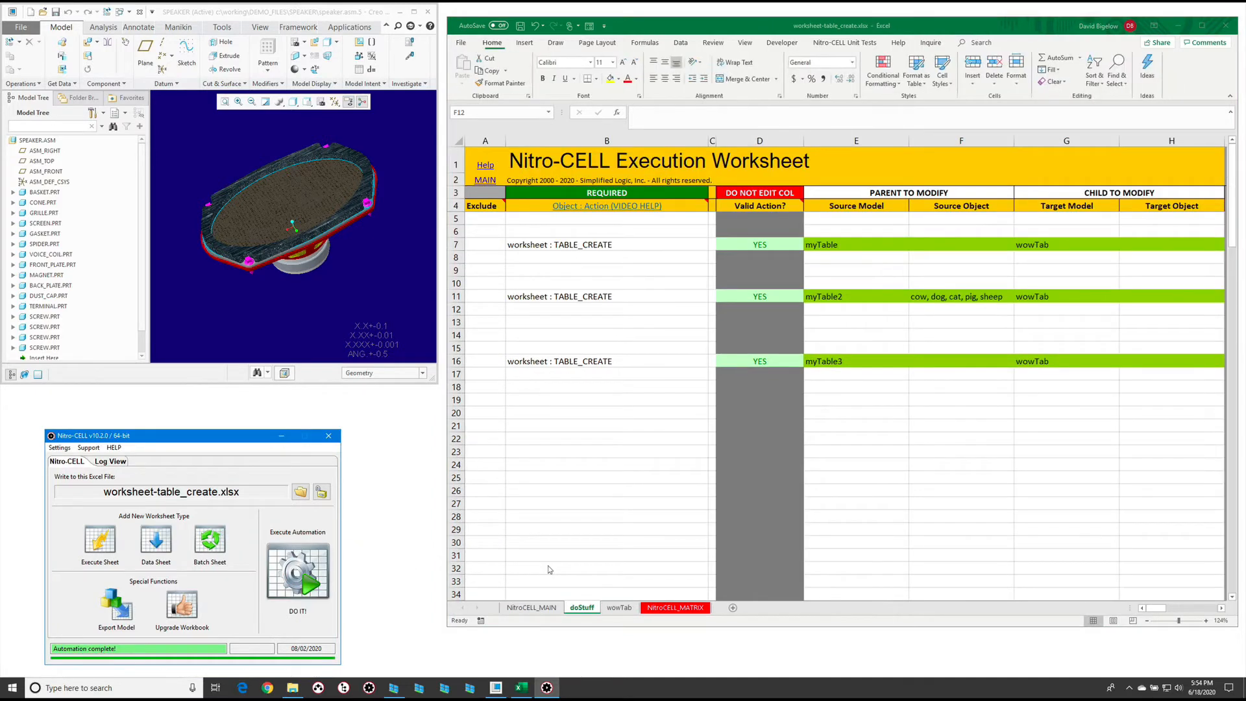
left_click(614, 608)
left_click(614, 608)
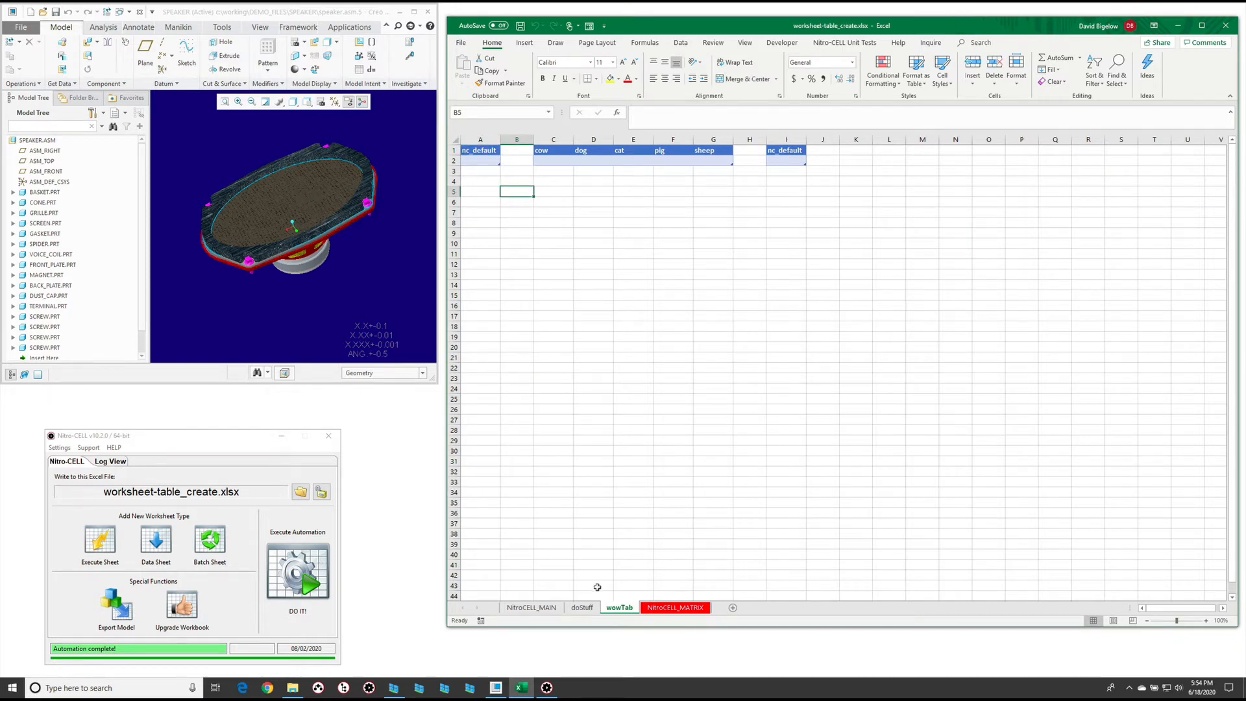
Check the Target Object argument of the TABLE_CREATE rows on doStuff and the name of each generated table on wowTab.
left_click(582, 607)
left_click(1168, 360)
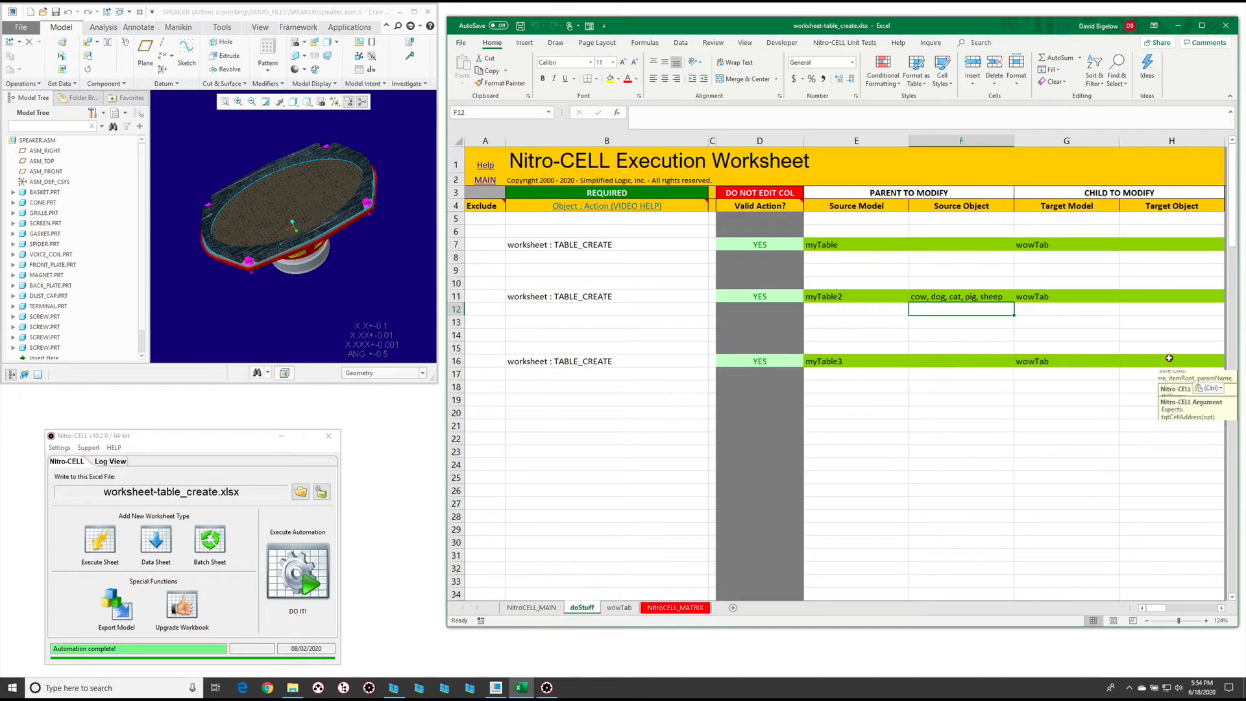
left_click(1159, 297)
left_click(1134, 244)
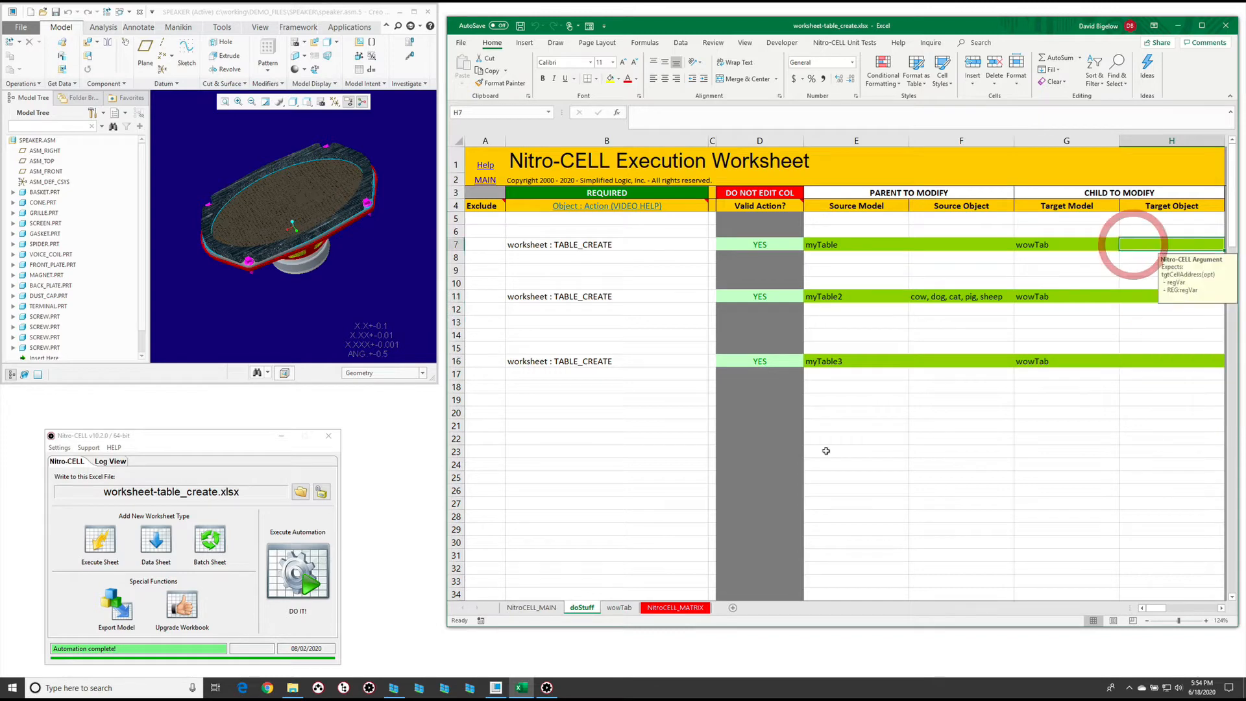
left_click(613, 608)
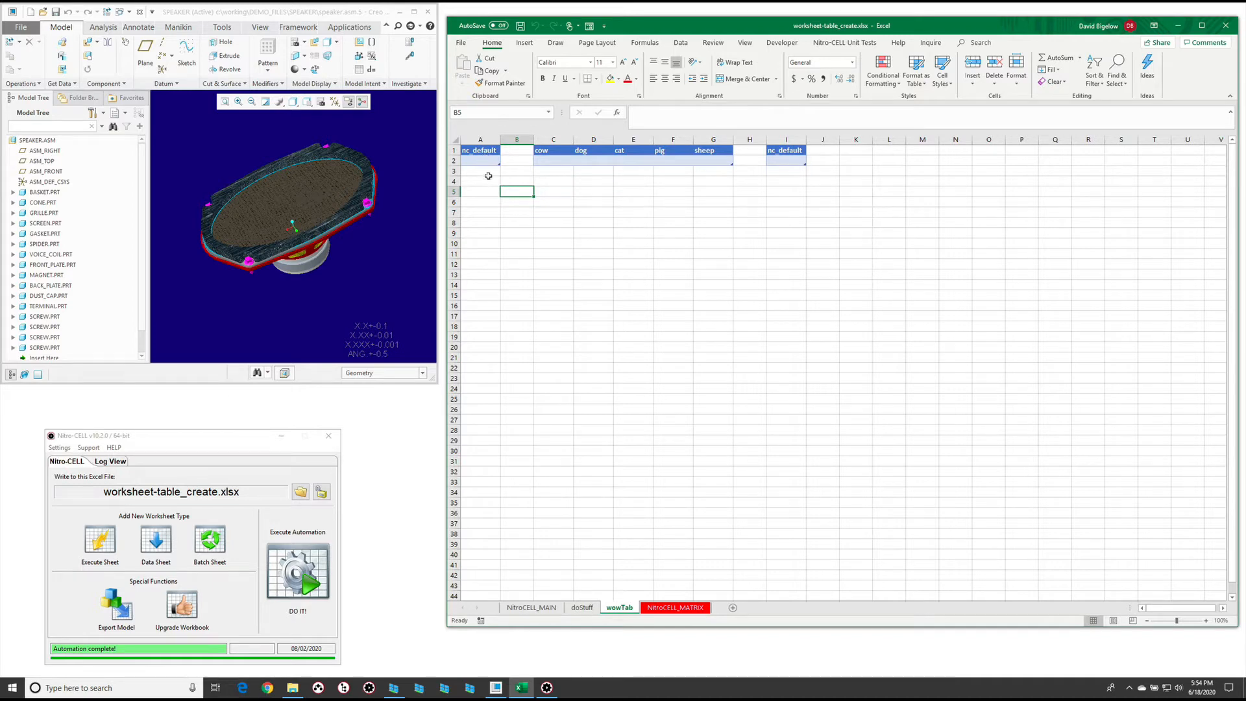
left_click(484, 154)
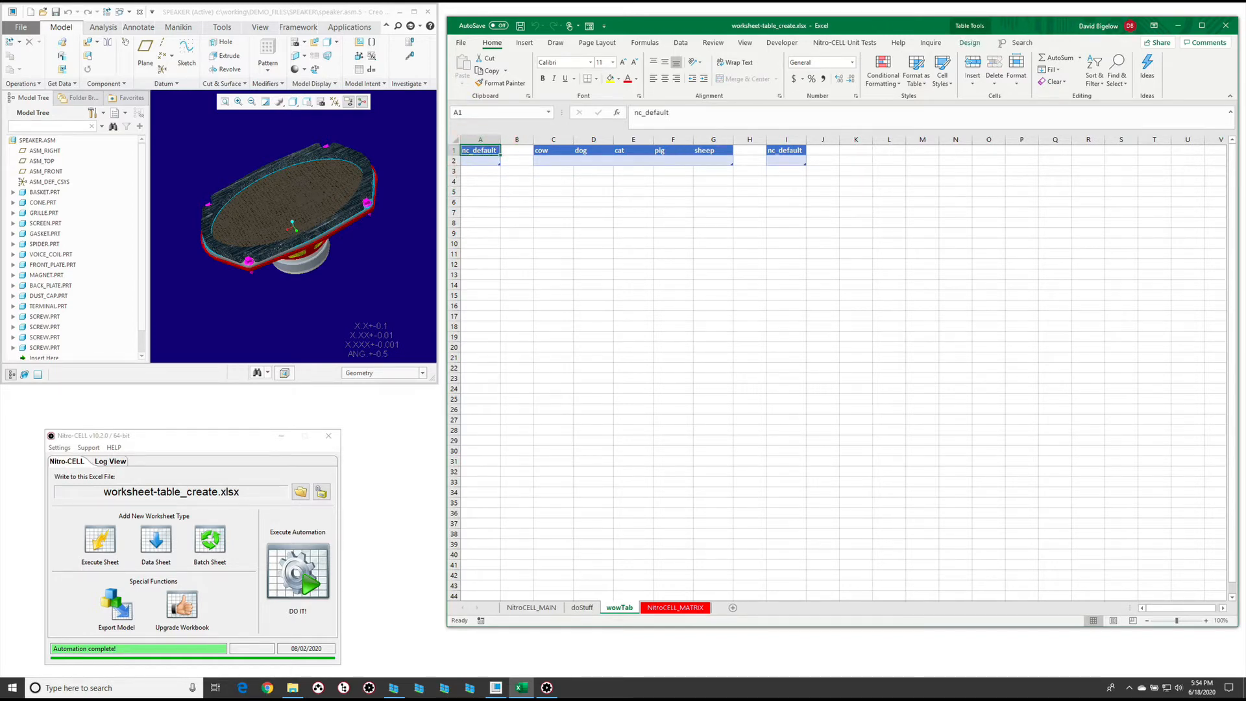
left_click(968, 44)
left_click(570, 160)
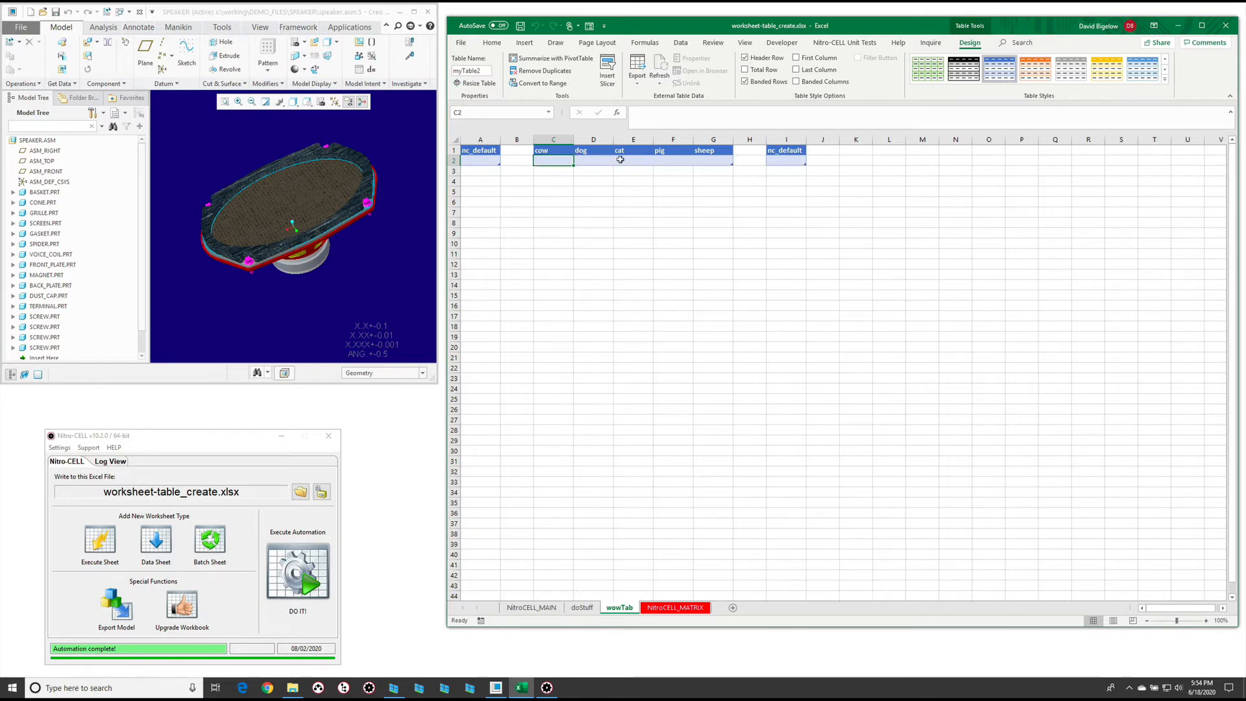
left_click(776, 159)
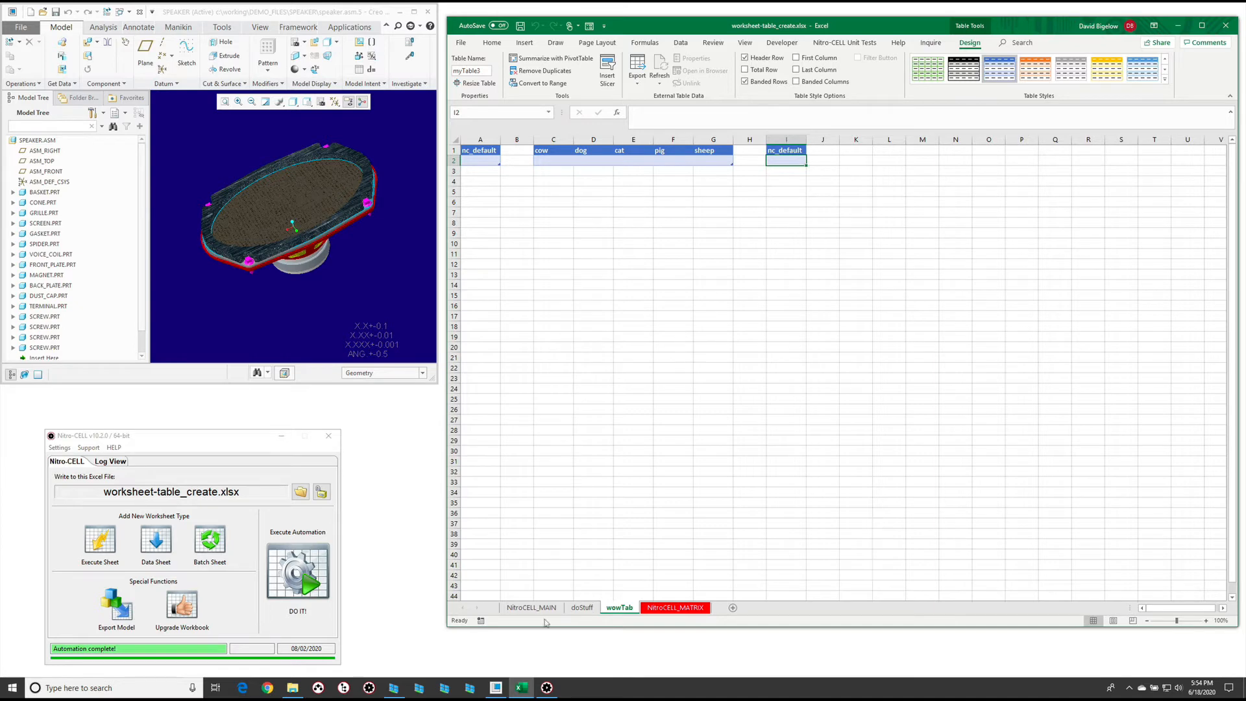
Clear the column list from the myTable2 row on the doStuff sheet.
left_click(582, 608)
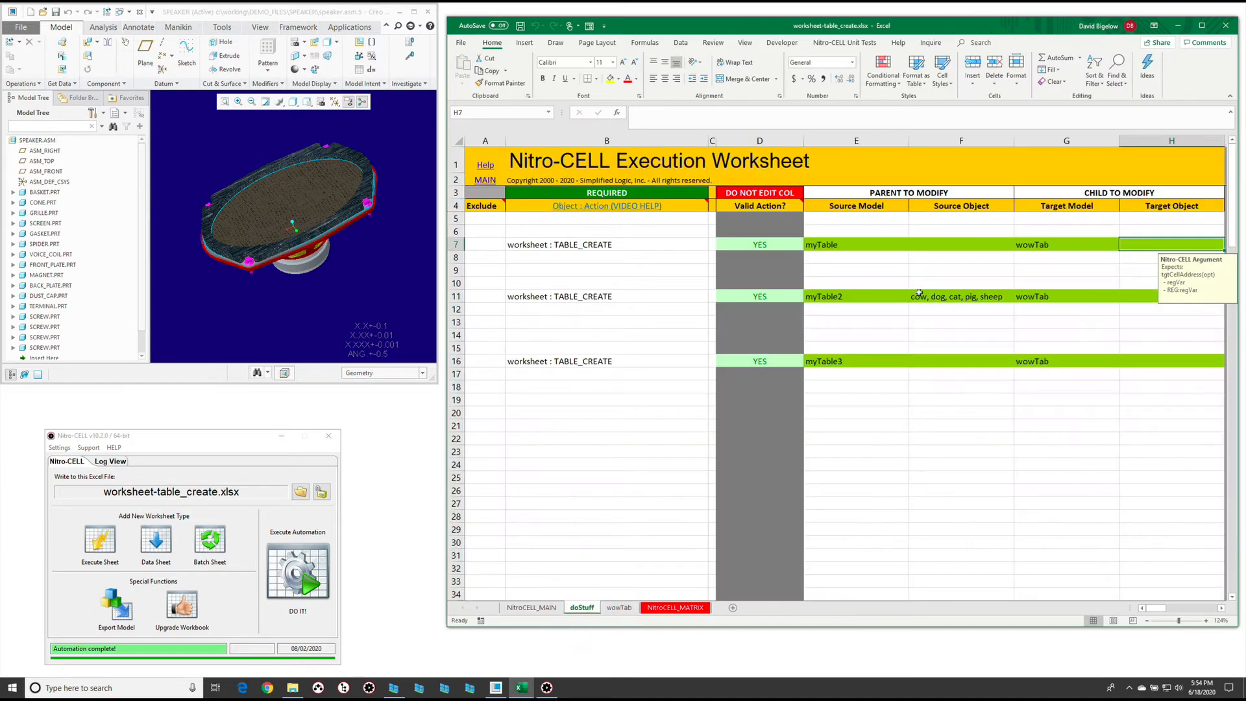
left_click(934, 270)
left_click(951, 295)
key("BackSpace")
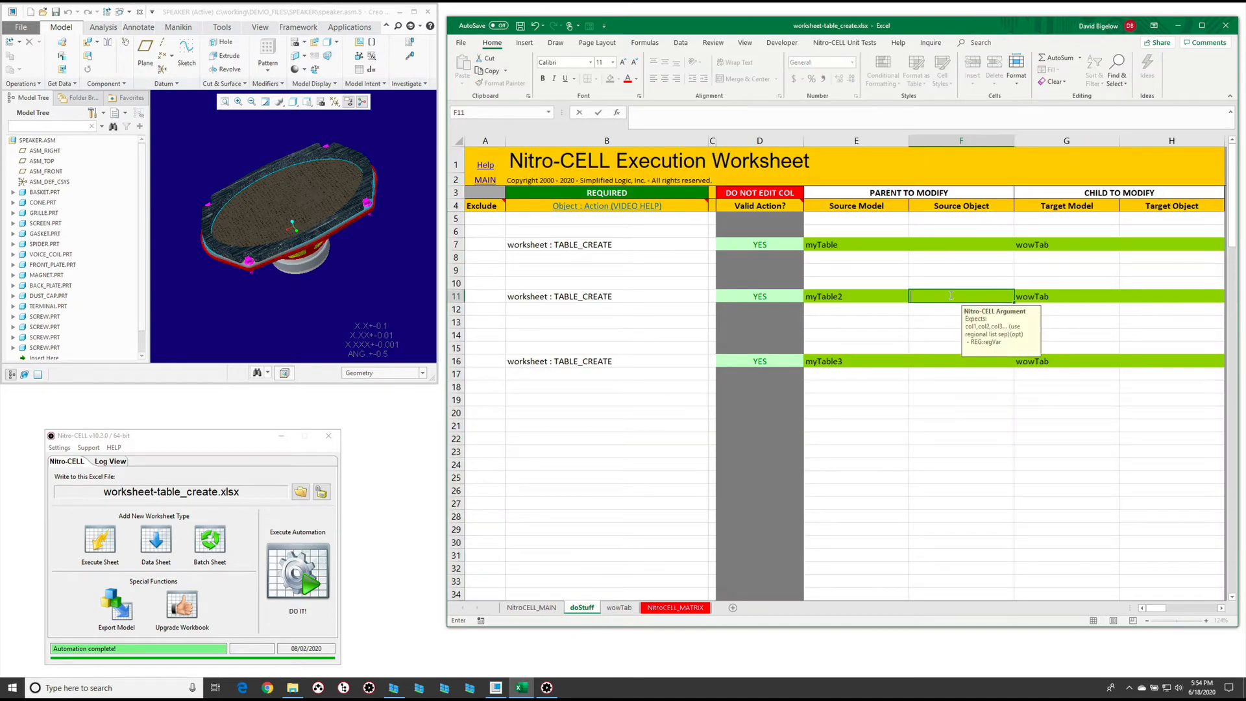
Delete the generated wowTab worksheet from the workbook.
left_click(619, 607)
right_click(619, 607)
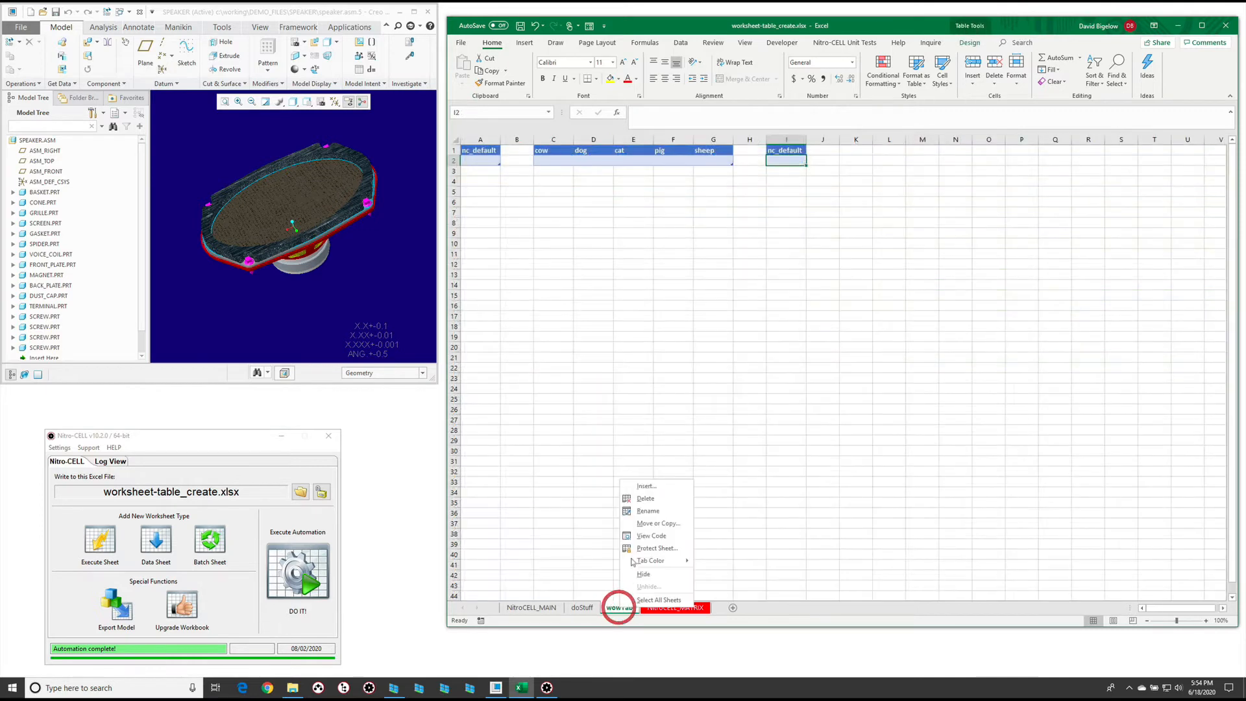
left_click(644, 497)
left_click(613, 375)
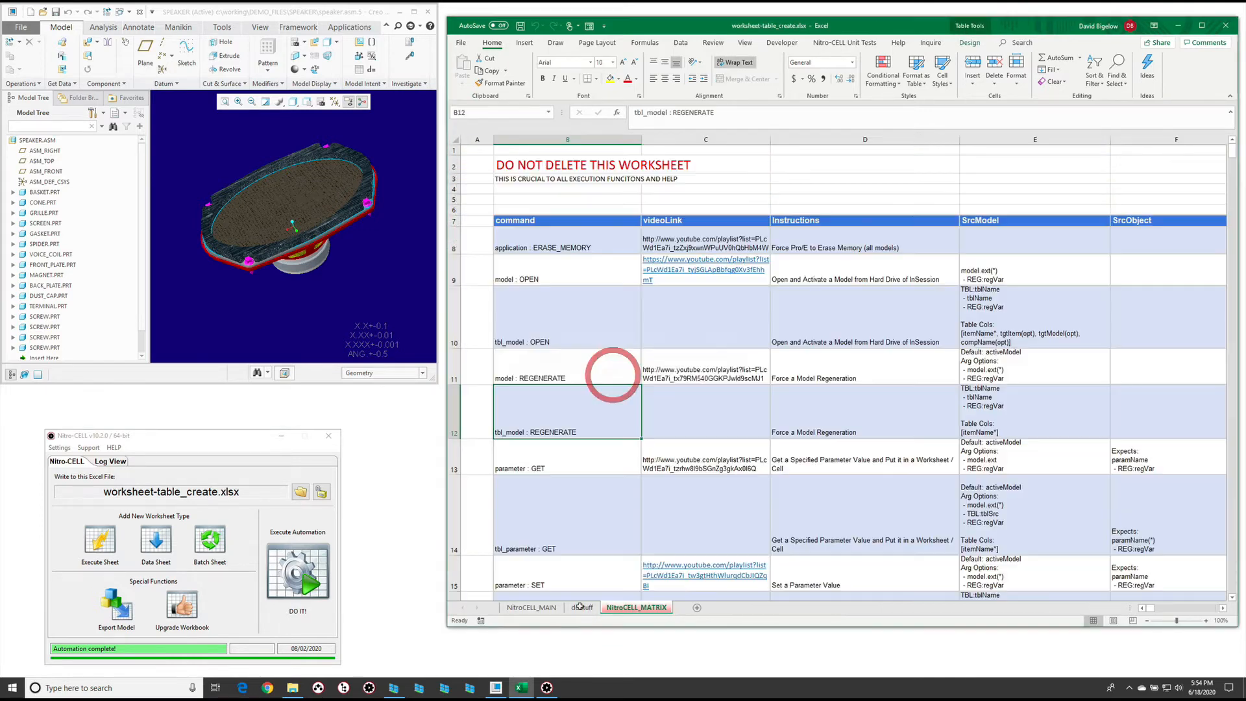
Add the command tbl_model : REPORT_ITEM_COUNTS in cell B8 of doStuff, using an nc_command formula.
left_click(581, 607)
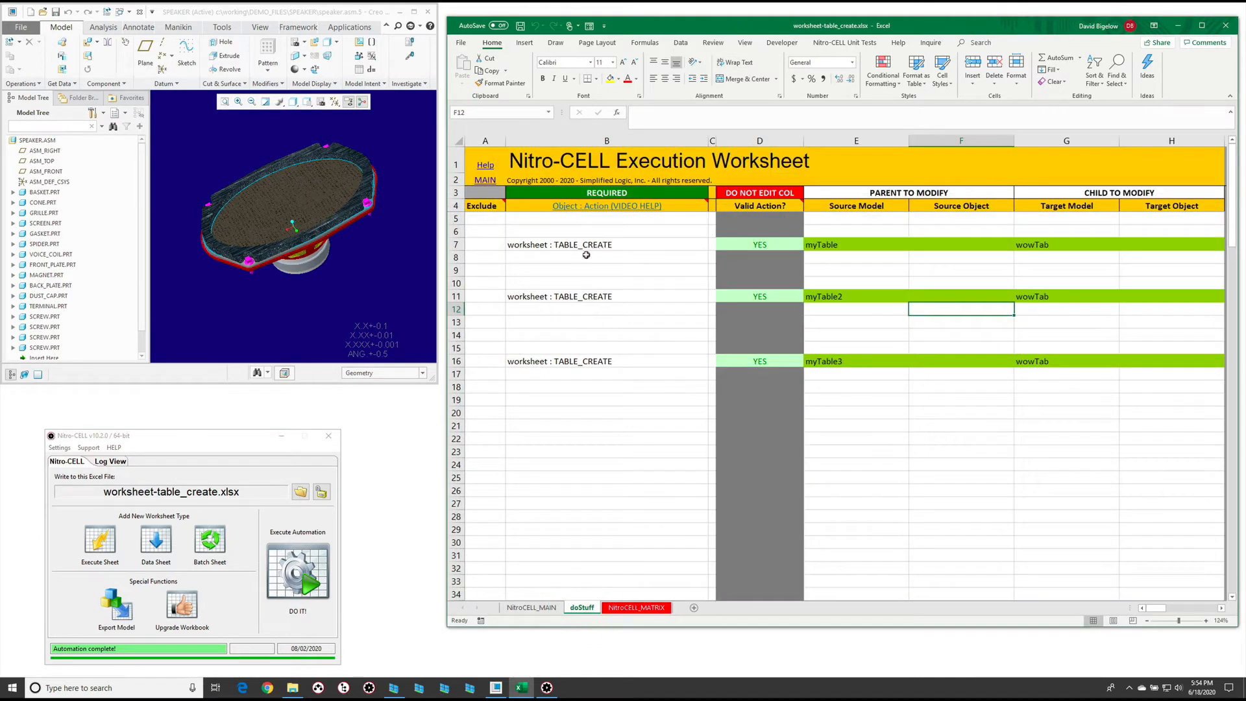
left_click(586, 255)
type("=nc_command")
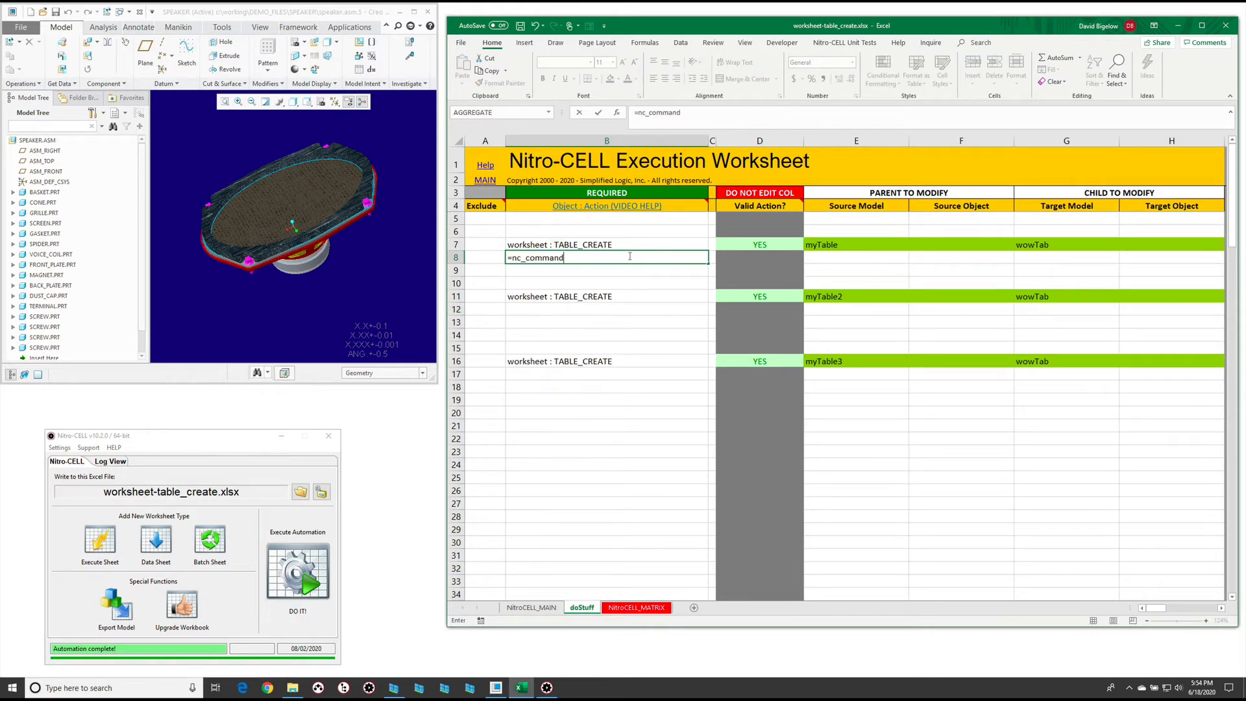
type("[repo")
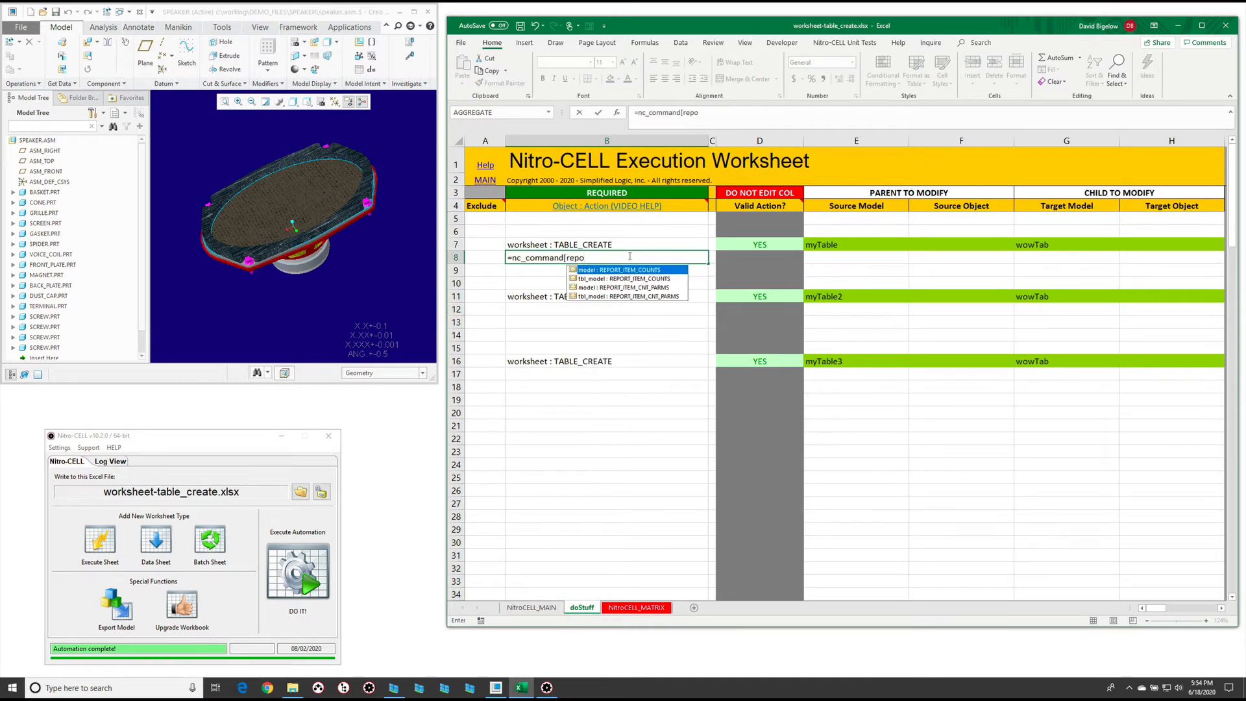
key("Down")
key("Tab")
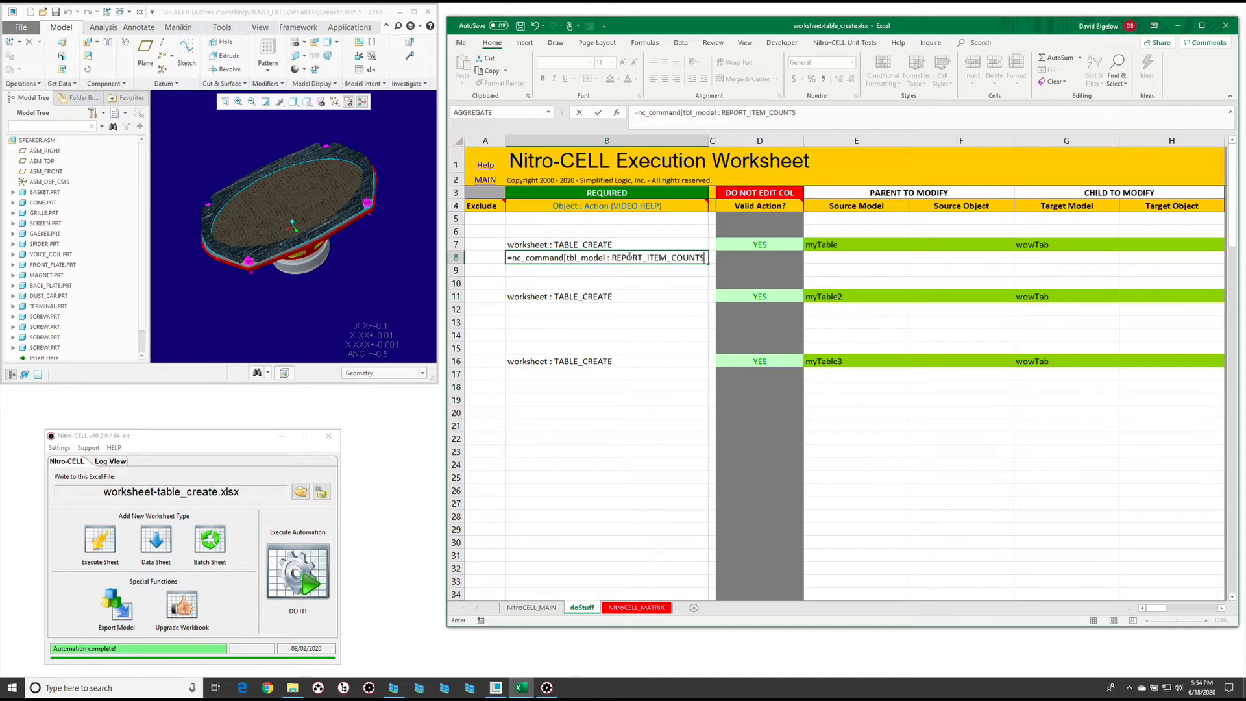
key("Return")
Rename the source table of the first TABLE_CREATE row to bomTable.
middle_click_drag(267, 264, 263, 285)
left_click(855, 246)
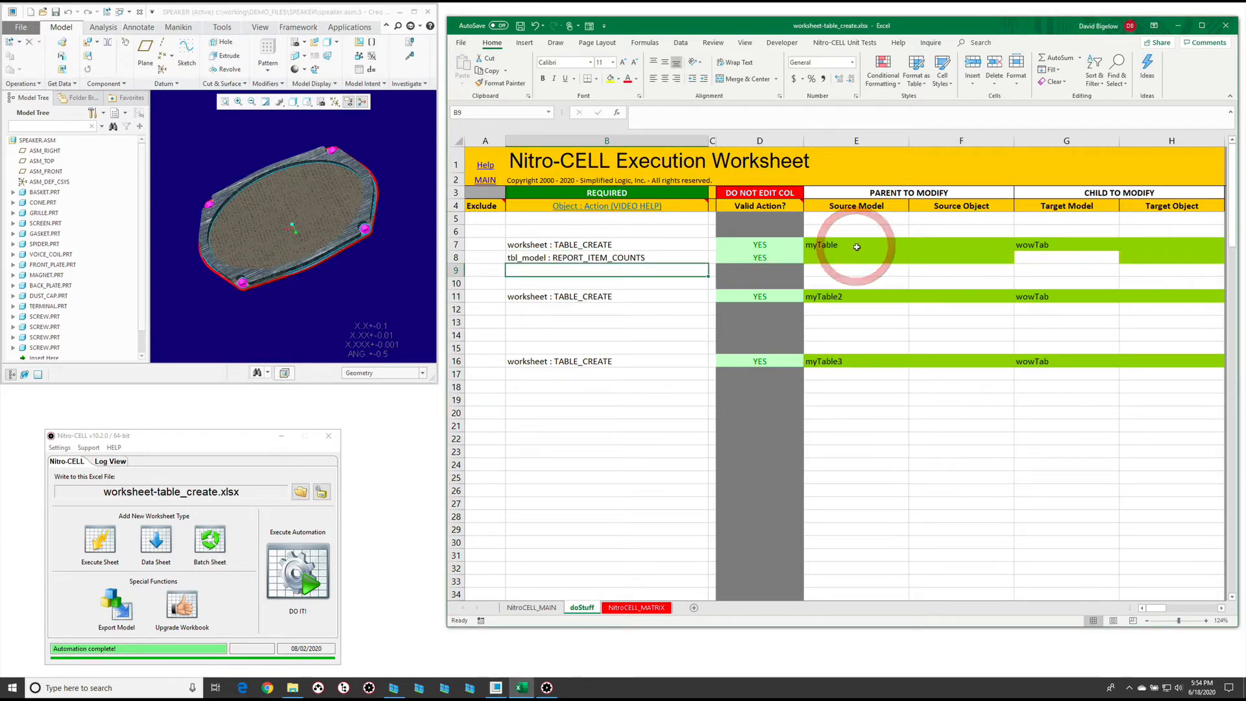
left_click(855, 246)
type("bomT")
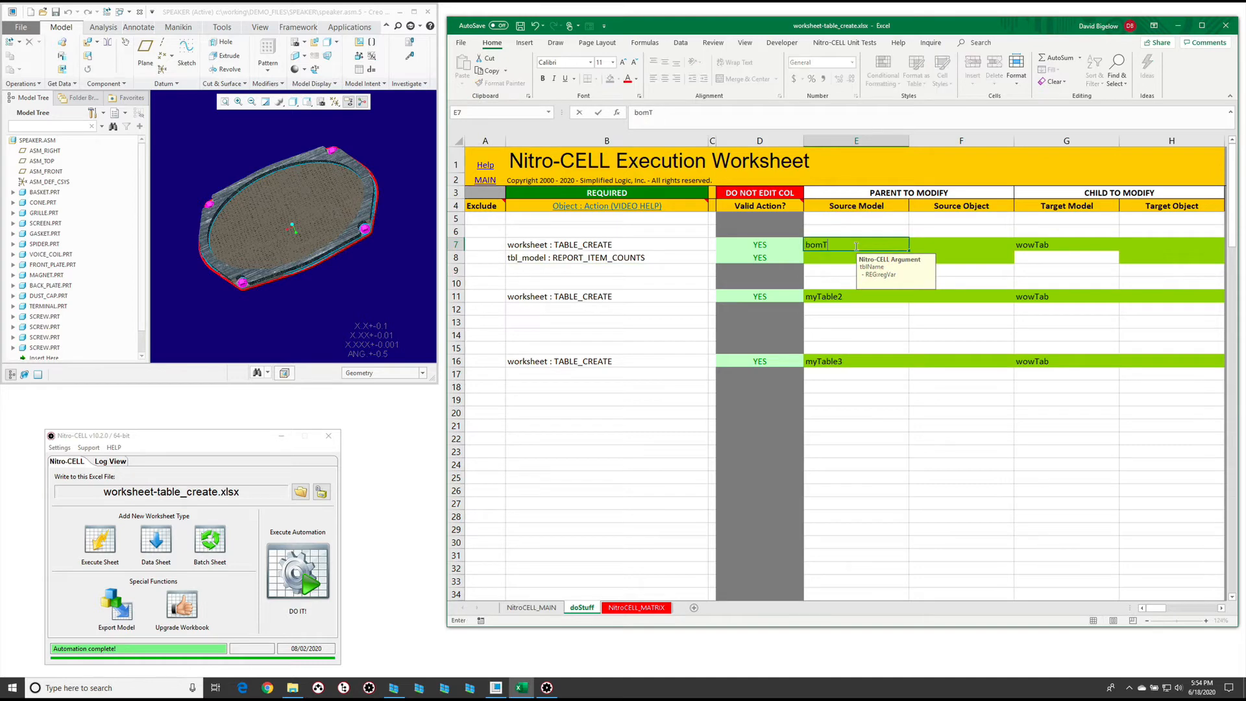
type("able")
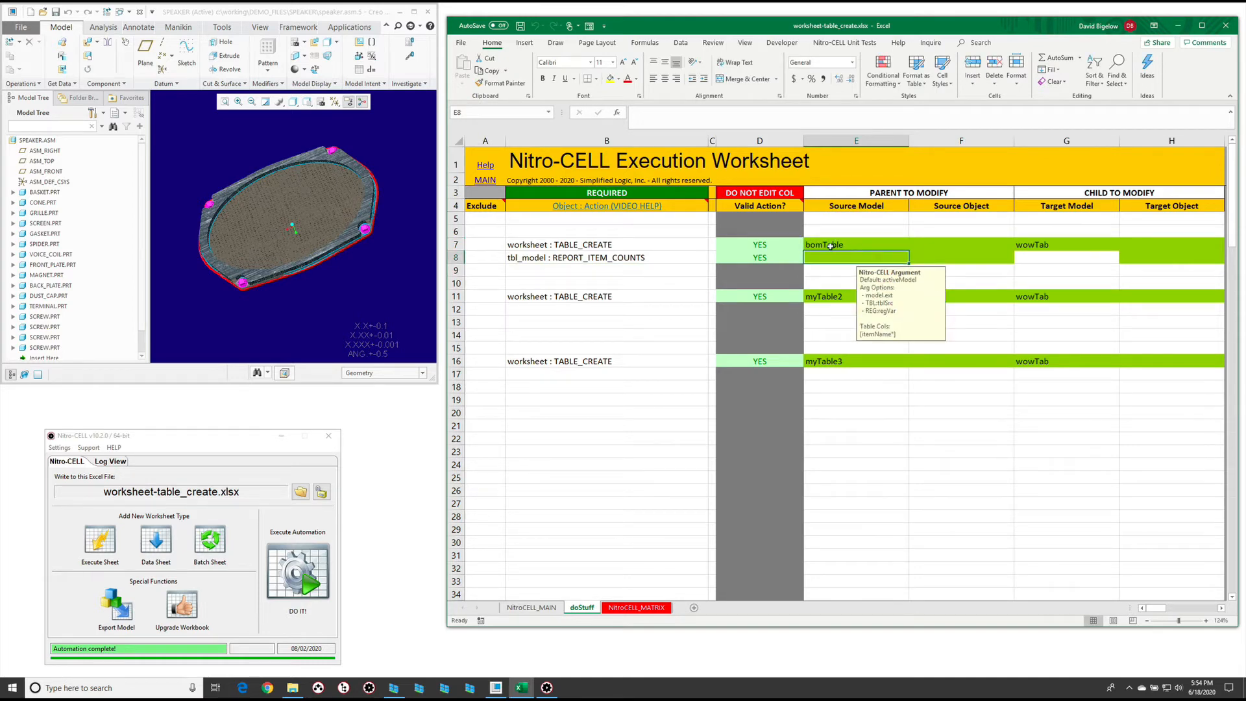
key("ctrl+Return")
Copy the bomTable name into the Target Object cell of the REPORT_ITEM_COUNTS row.
key("ctrl+c")
left_click(1161, 256)
key("ctrl+v")
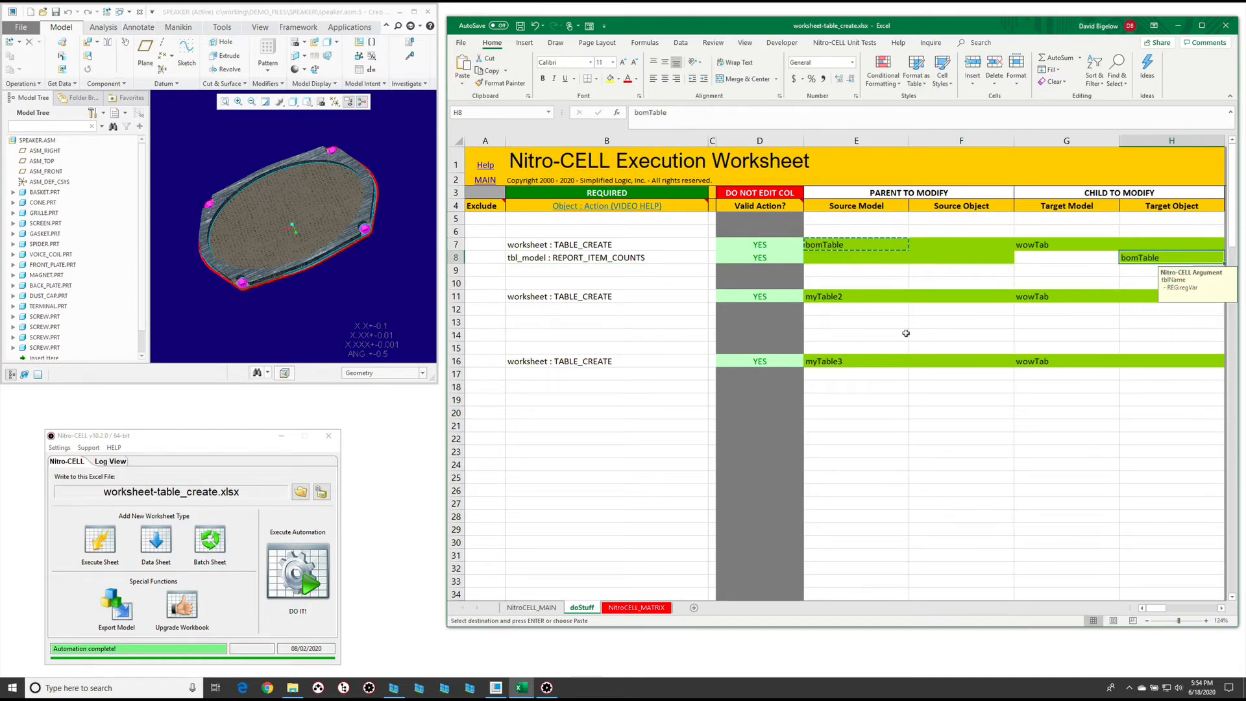
key("Escape")
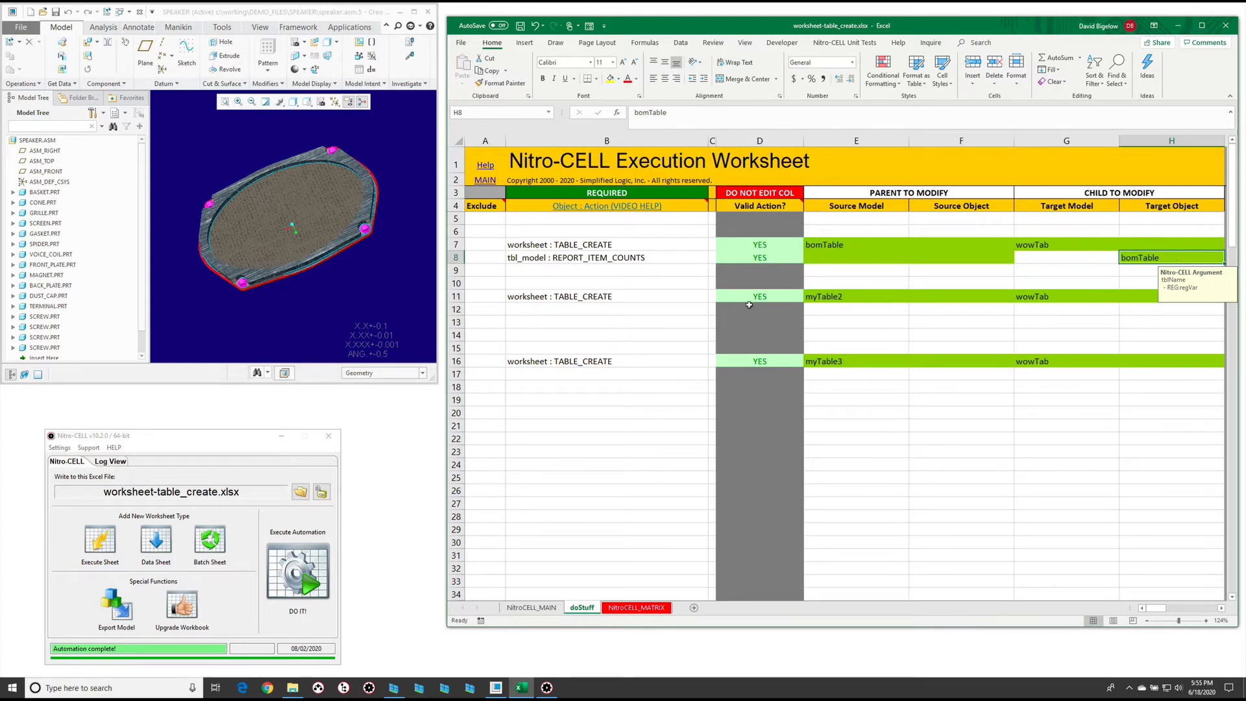
Add the command tbl_parameter : GET in cell B12, below the myTable2 row, using an nc_command formula.
left_click(587, 311)
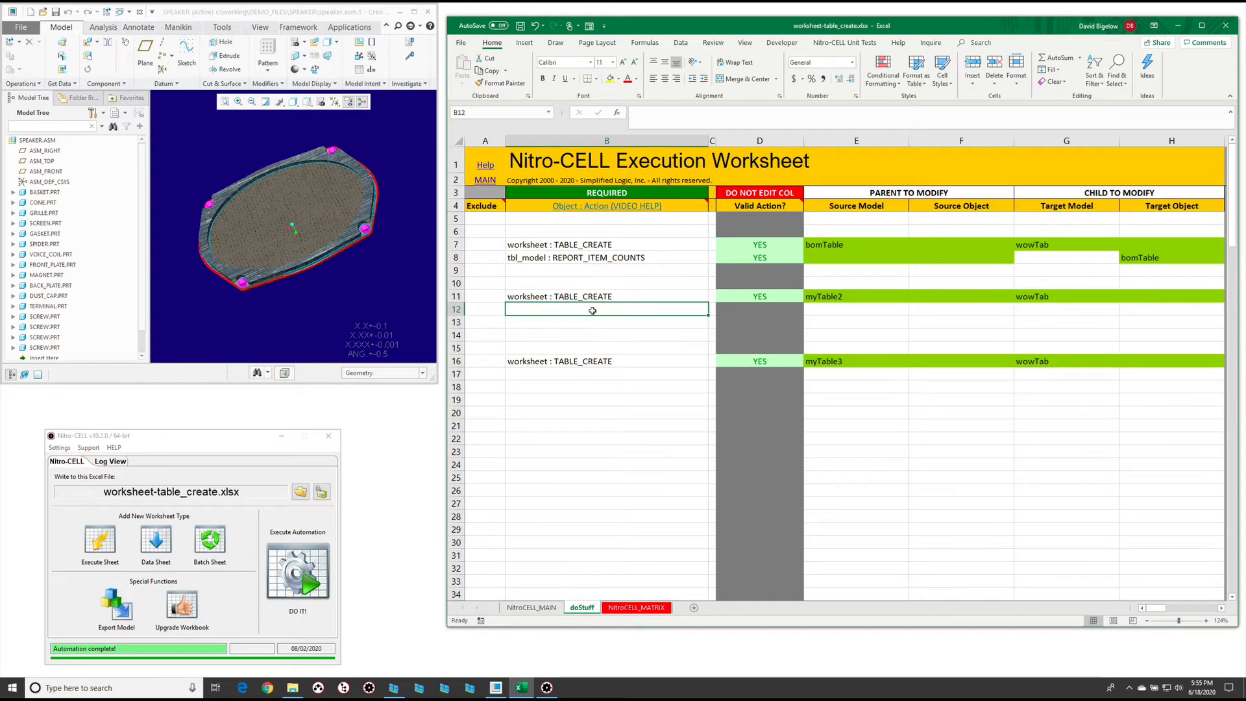
type("=nc_command")
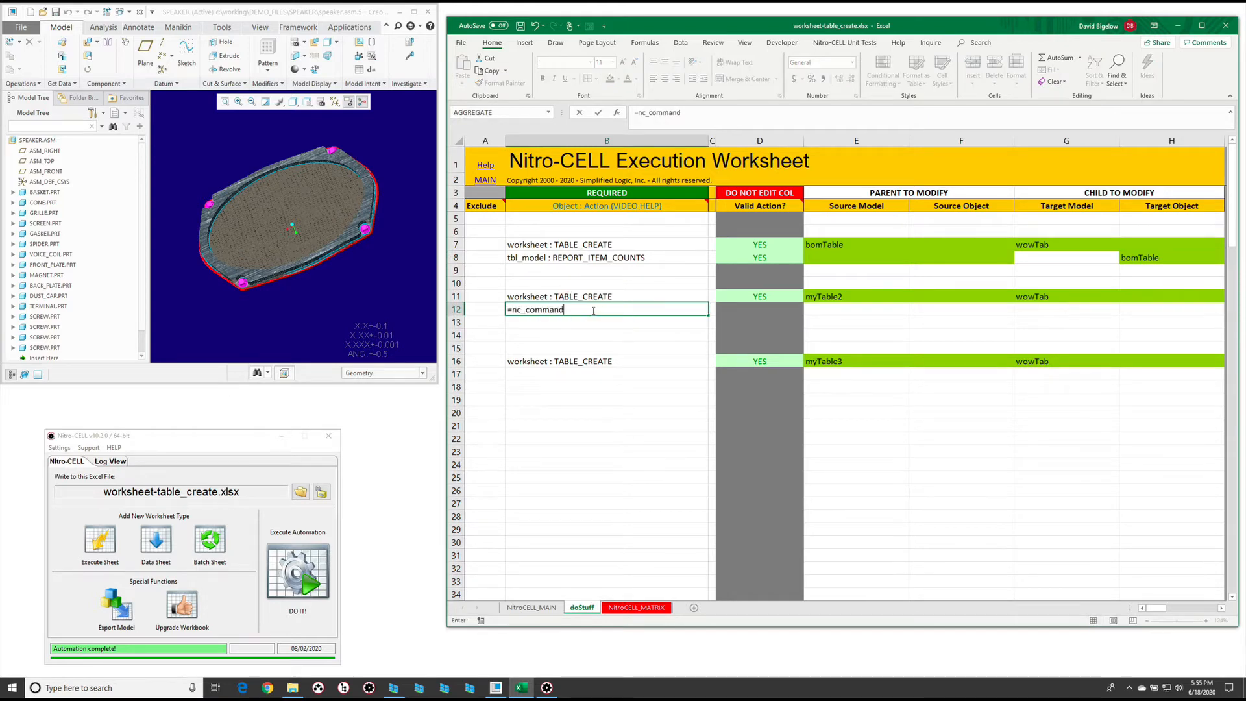
type("(get")
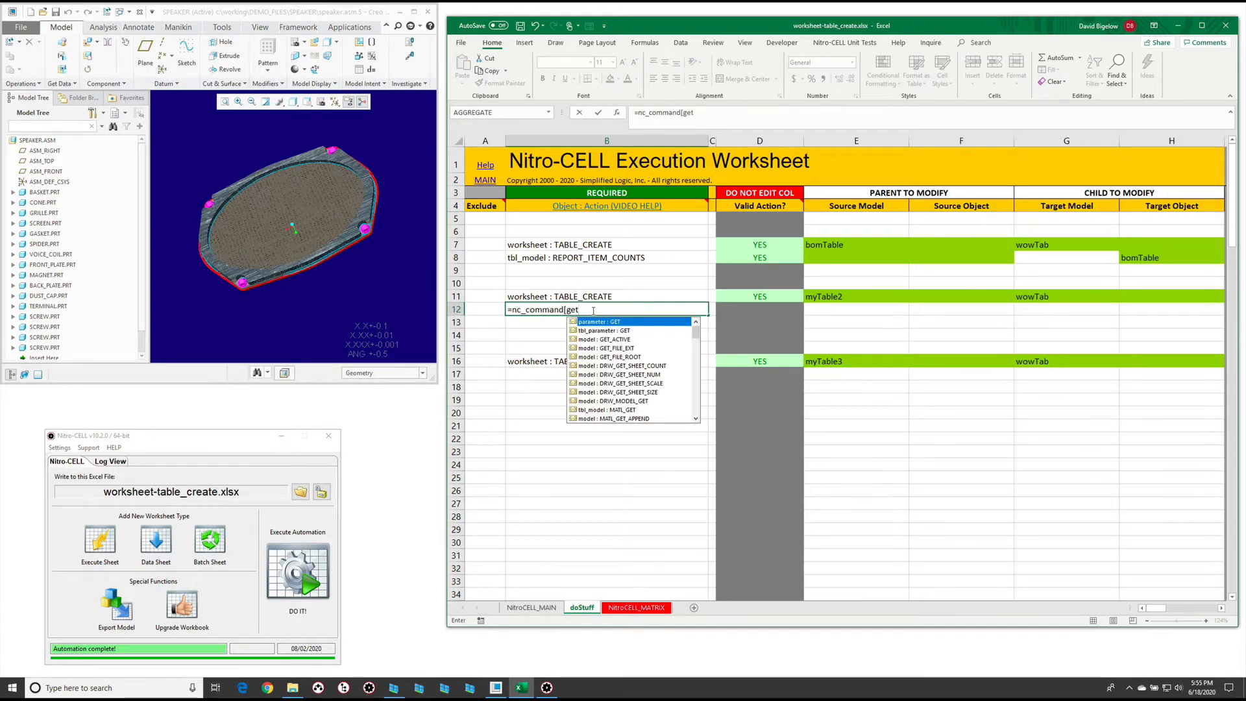
key("Tab")
key("Return")
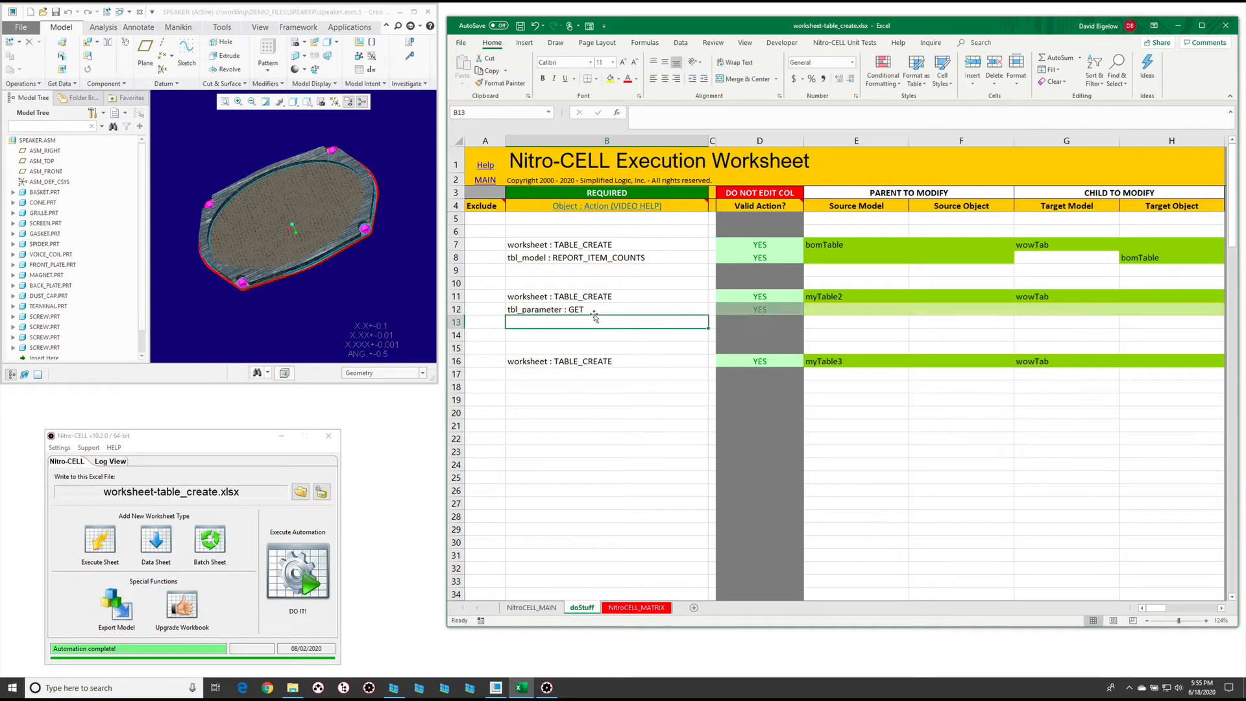
Set the tbl_parameter : GET row's source model to *.prt and its source object to DESC*.
left_click(862, 312)
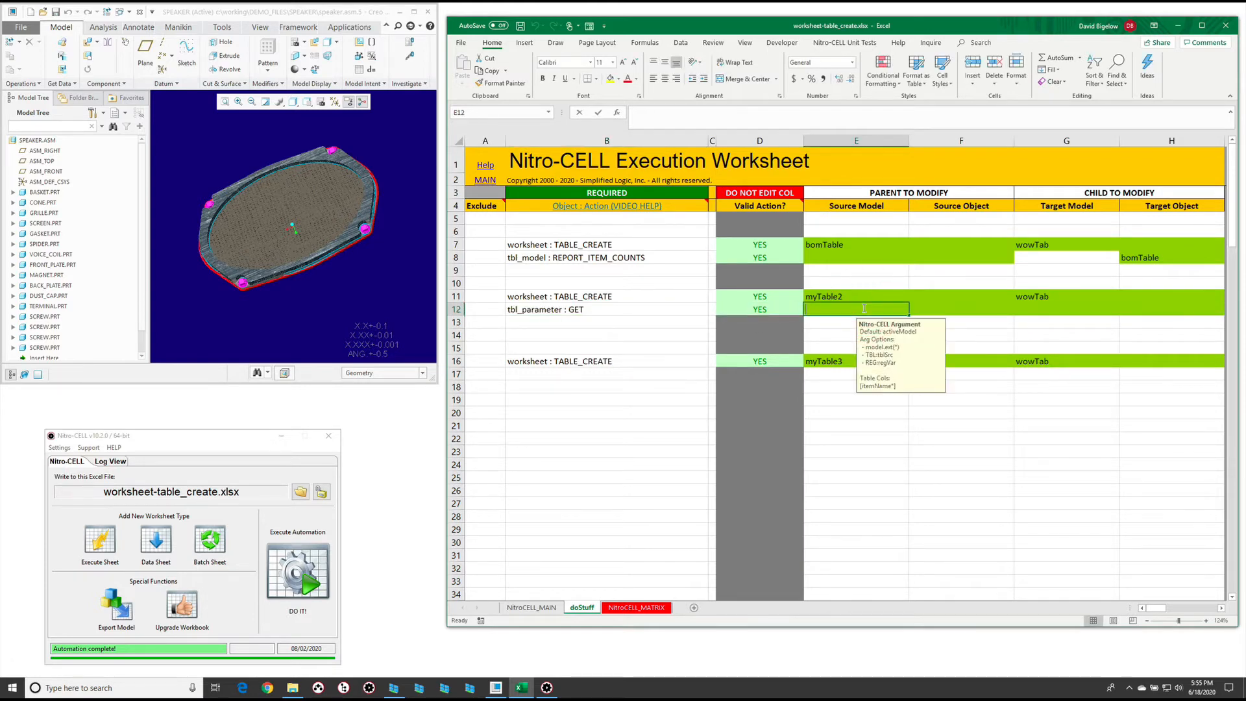
type("*.prt")
key("Tab")
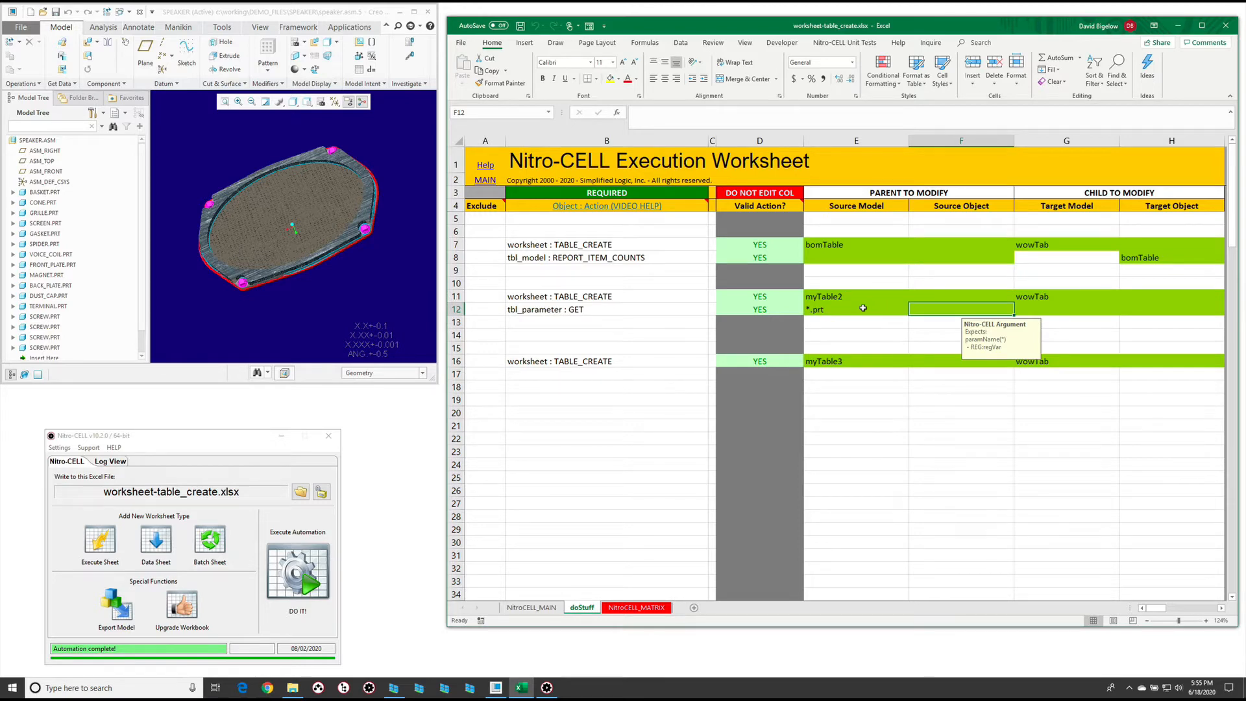
type("DESC*")
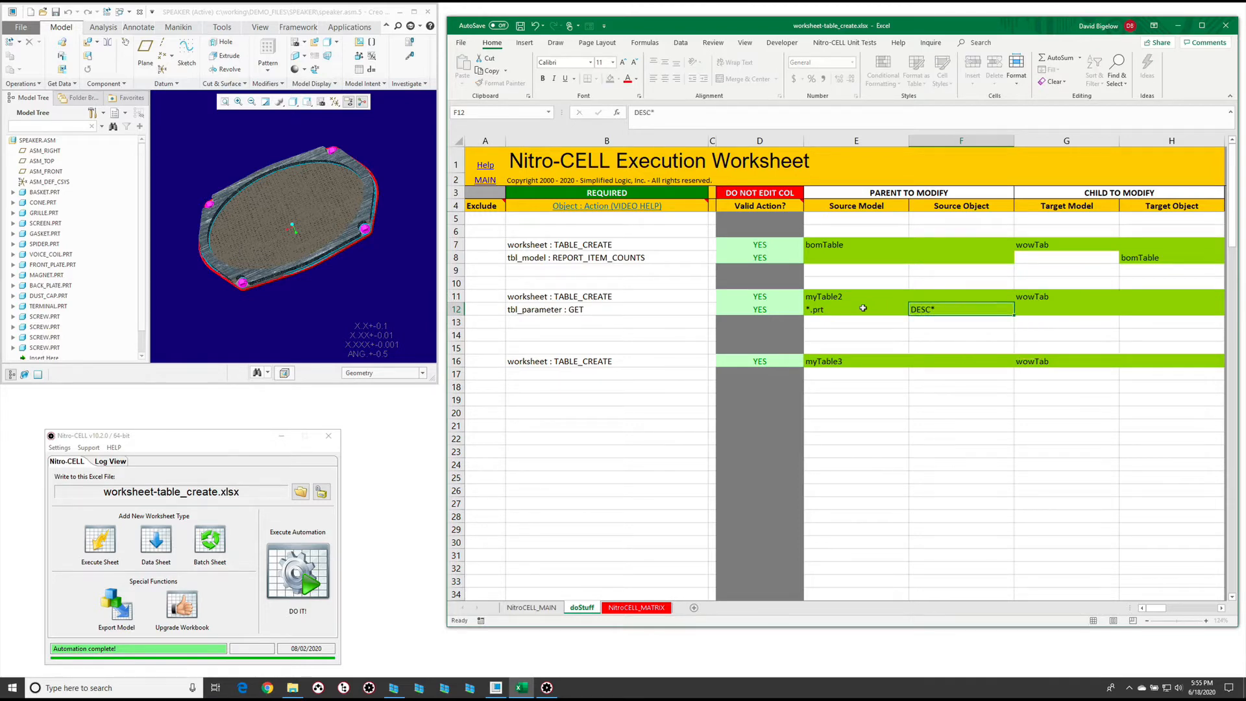
Rename the source table of the second TABLE_CREATE row to paramTable.
key("Return")
left_click(861, 300)
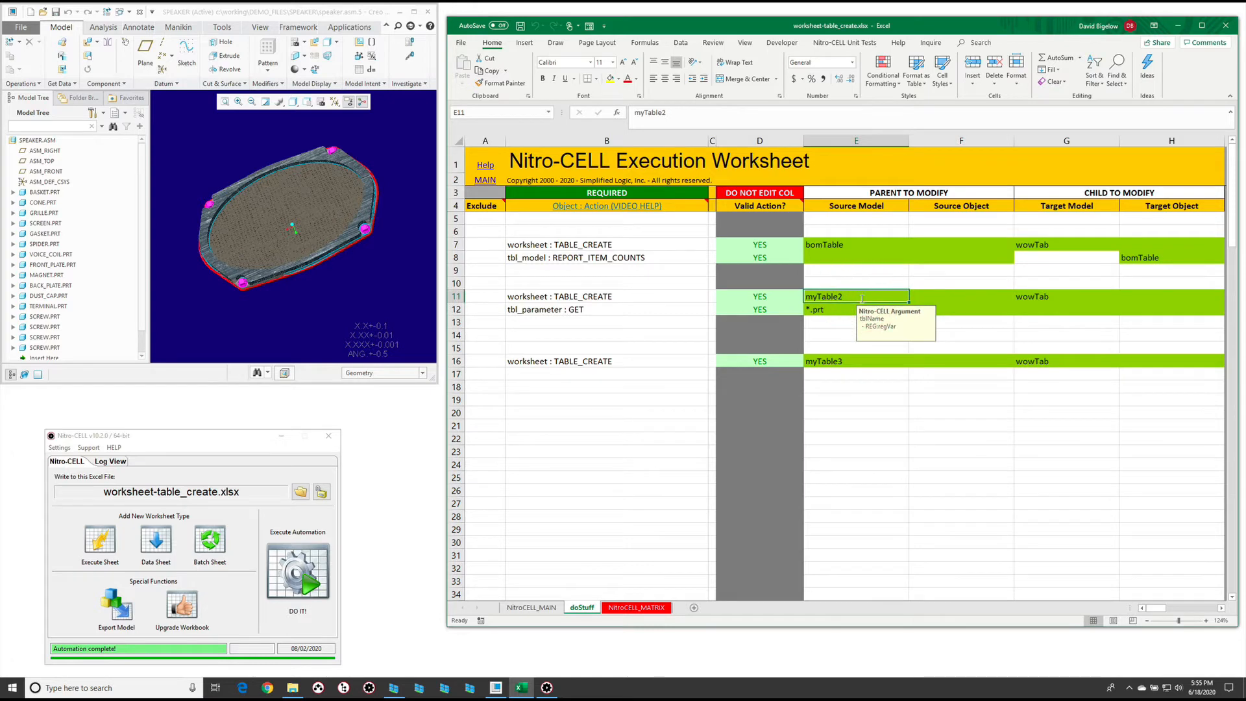
type("param")
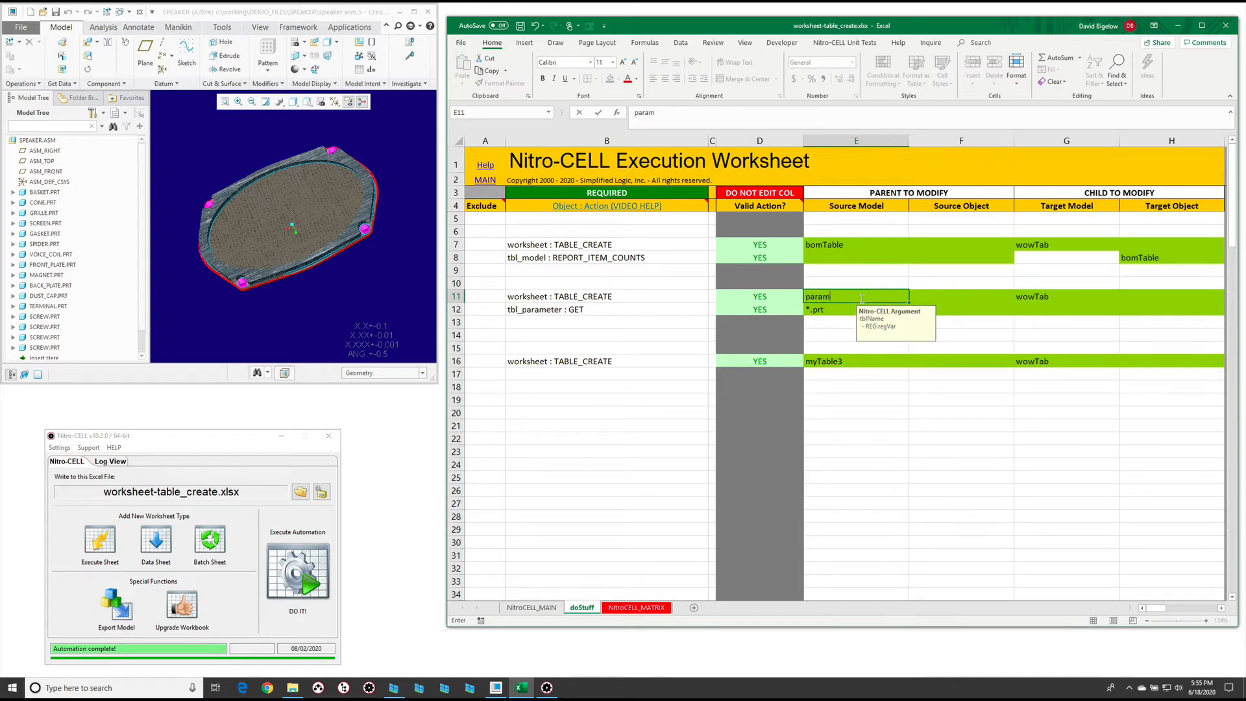
type("Table")
key("Return")
Copy the paramTable name into the Target Object cell of the tbl_parameter : GET row.
left_click(857, 298)
key("ctrl+c")
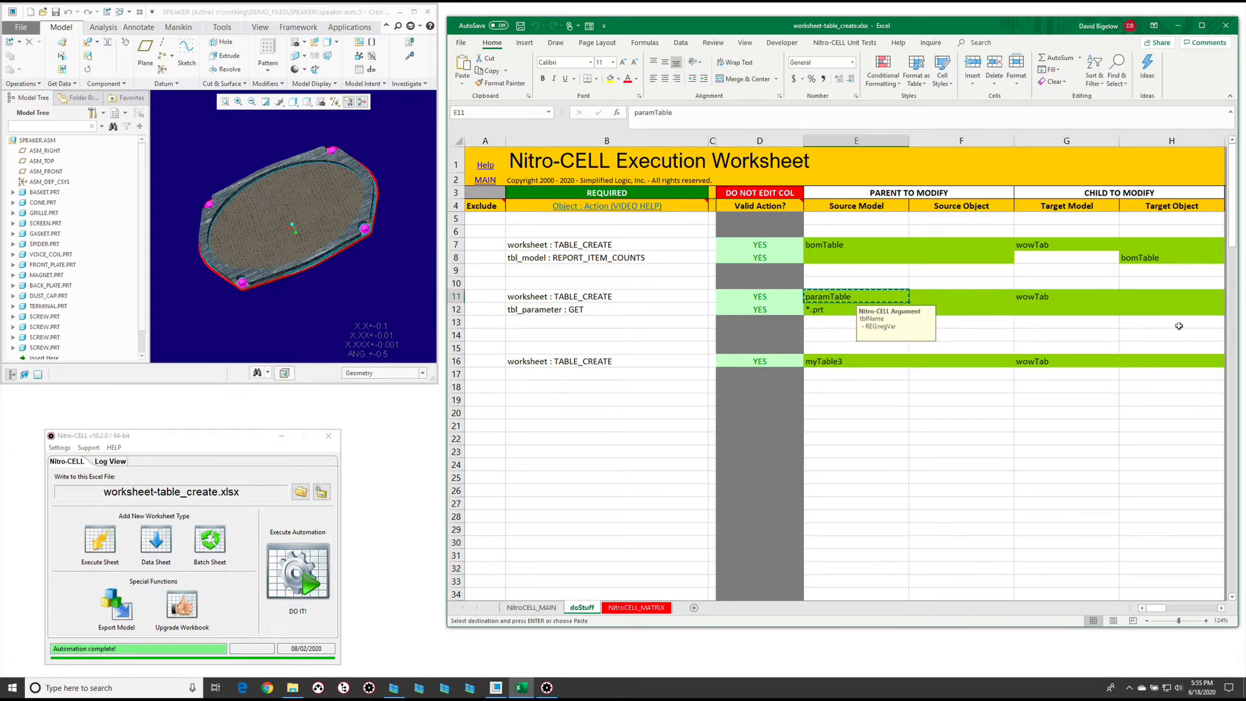
left_click(1171, 311)
key("Return")
left_click(1056, 326)
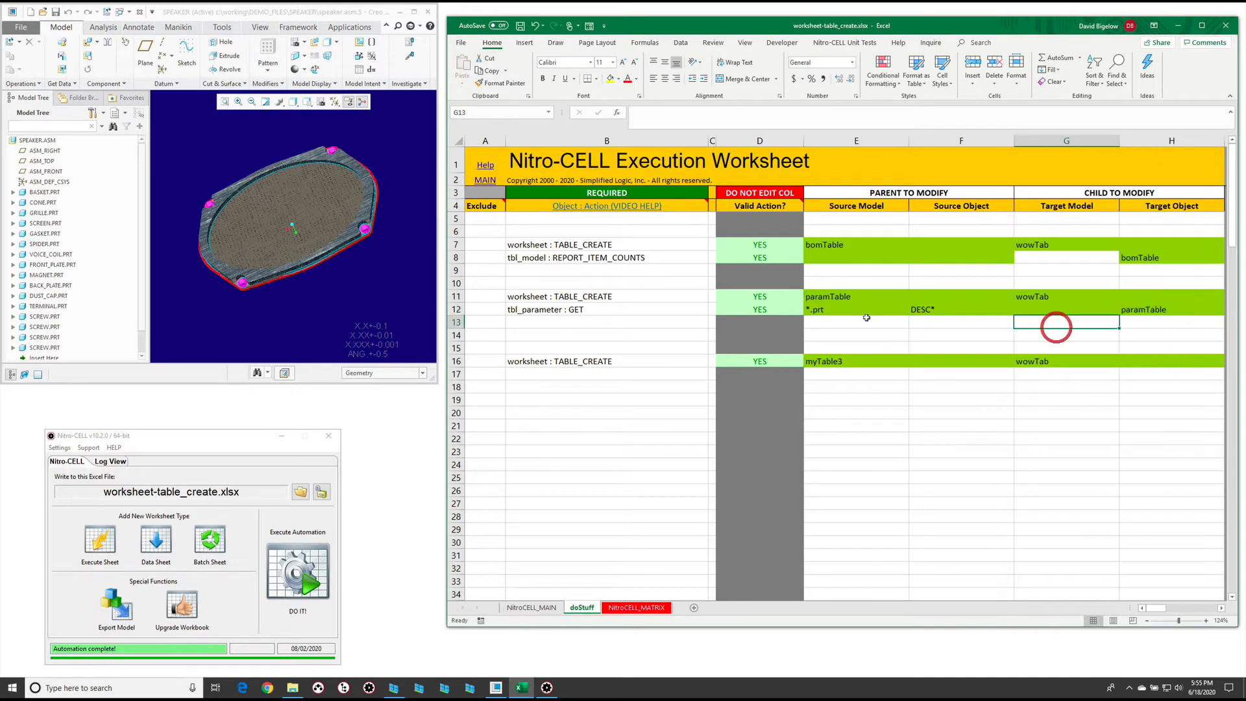
Add the command tbl_application : GET_FILES in cell B17, below the myTable3 row, using an nc_command formula.
left_click(560, 374)
type("=")
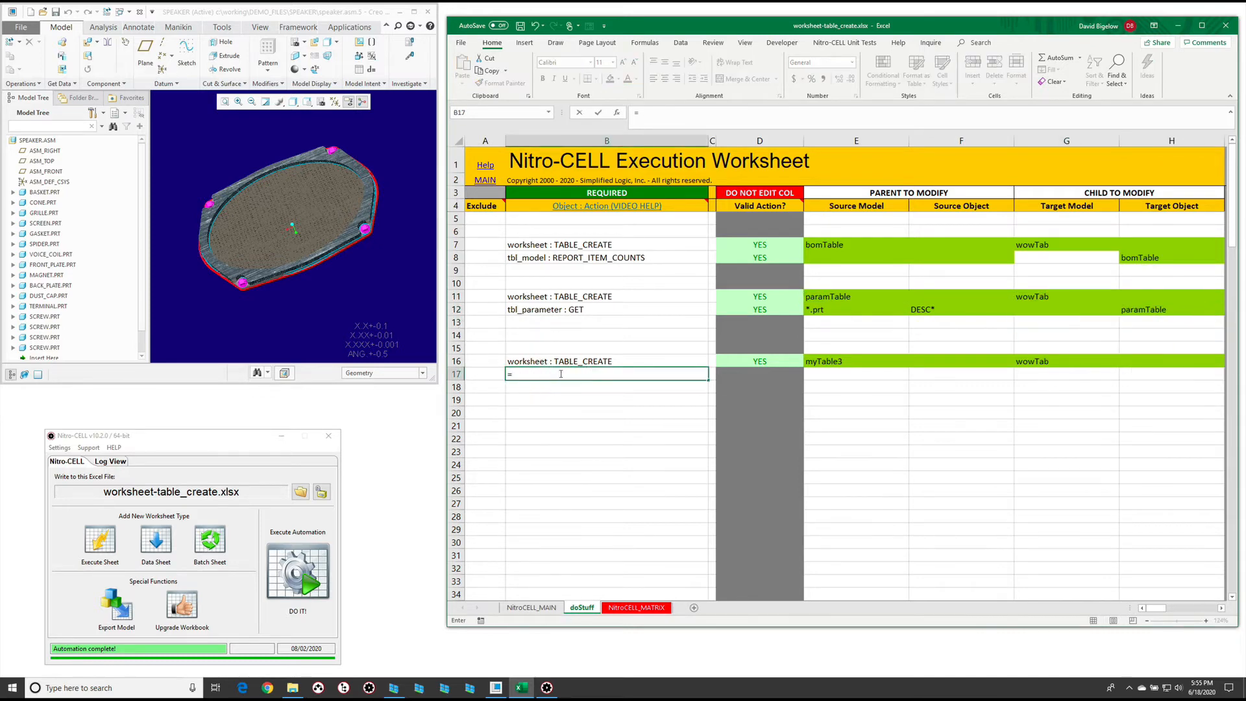
type("nc_command")
type("(")
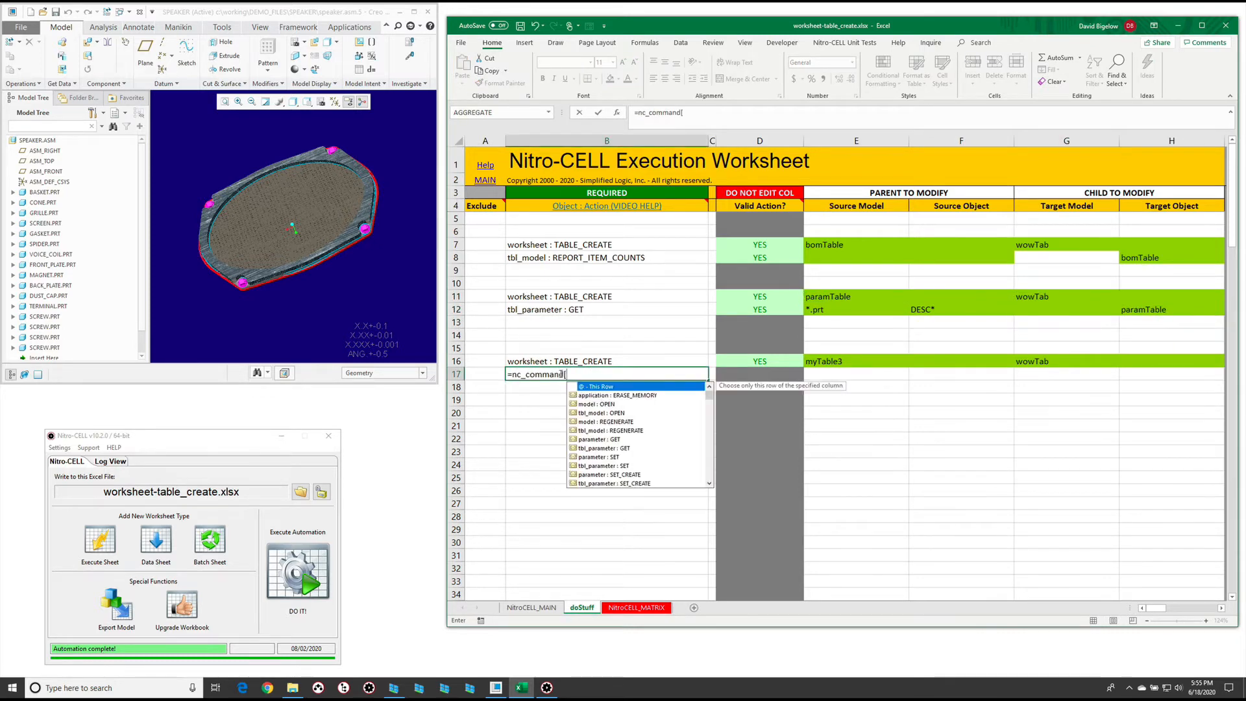
type("get_file")
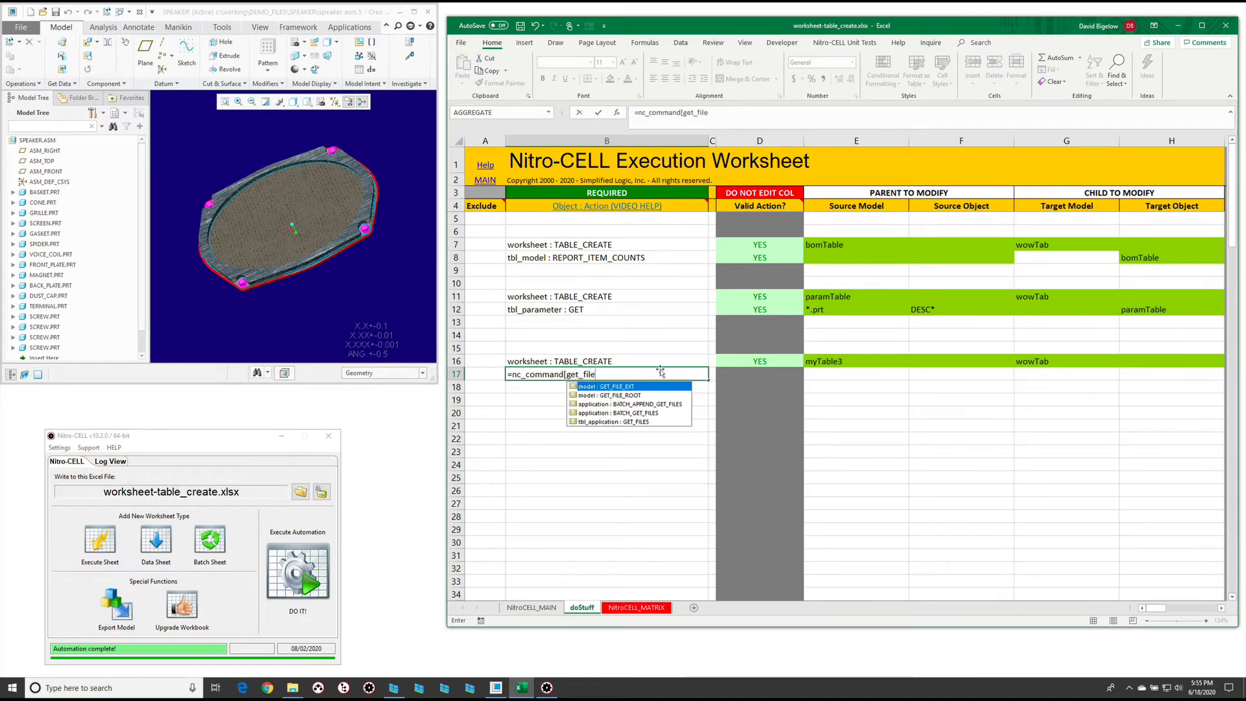
left_click(640, 421)
double_click(639, 421)
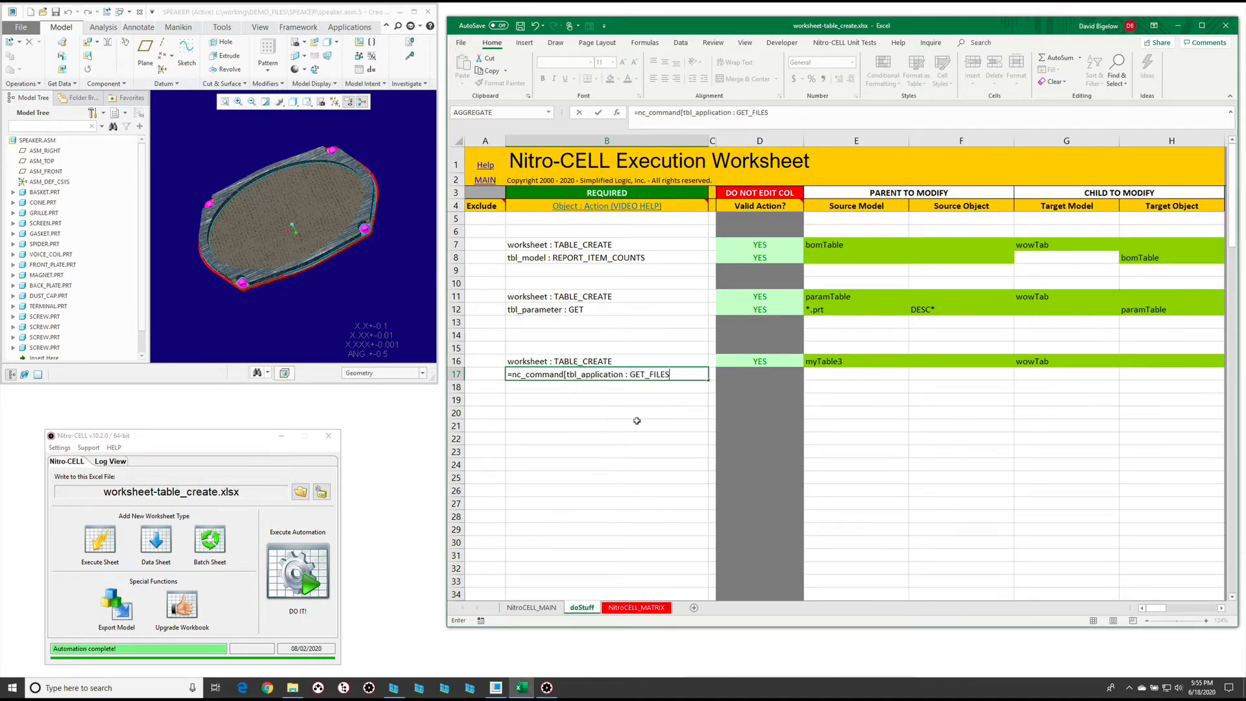
type("]")
key("Return")
Set the source model of the tbl_application : GET_FILES row to *PLATE*.prt.
left_click(831, 373)
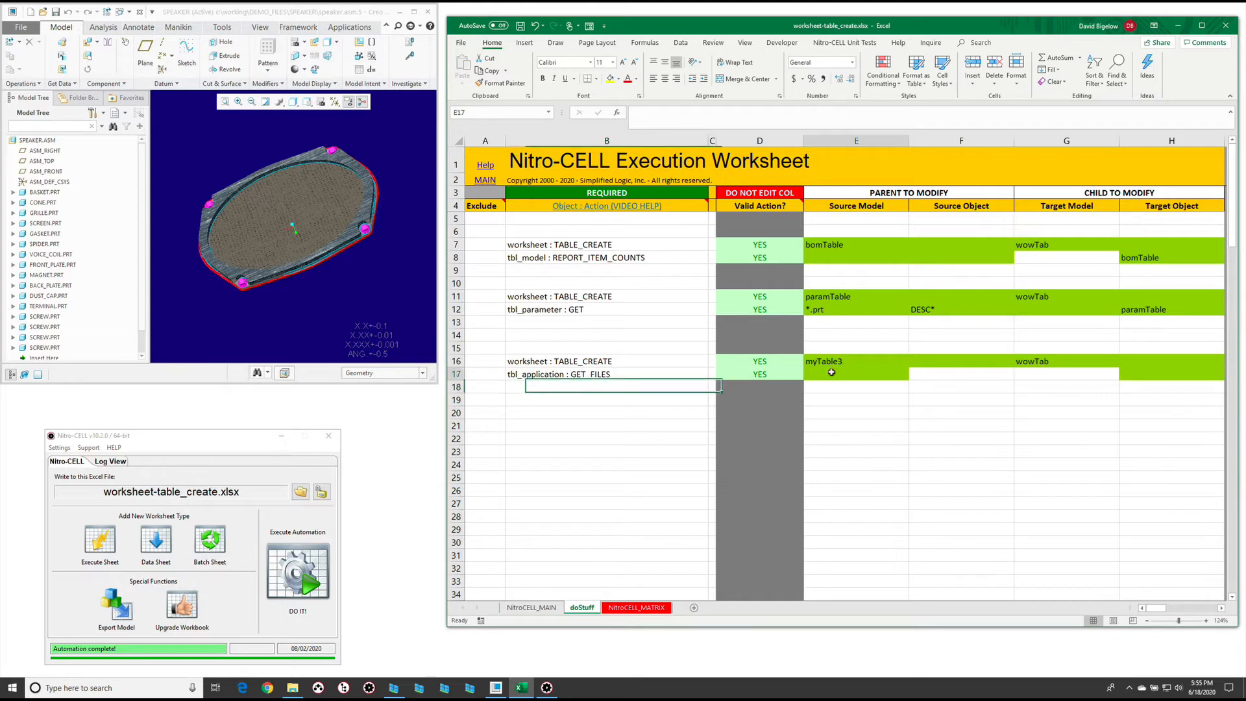
type("*p")
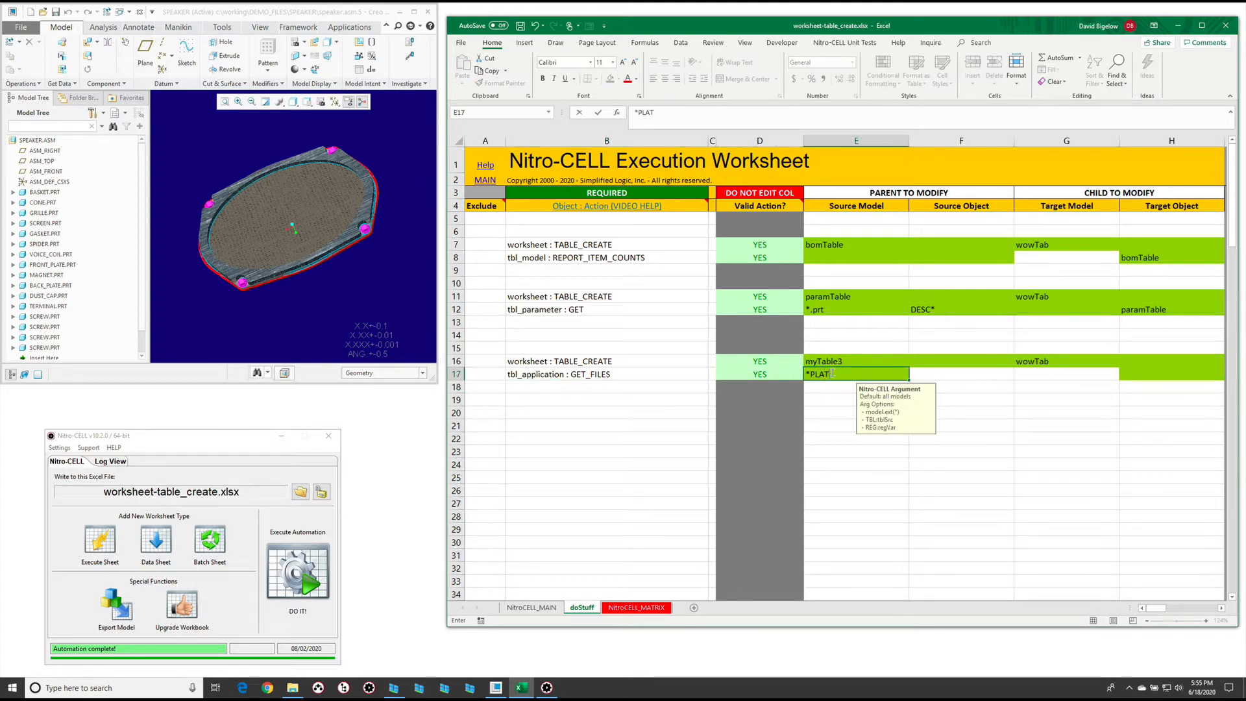
type("LATE*.prt")
key("Return")
Rename the source table of the third TABLE_CREATE row to activePartsTable.
left_click(840, 364)
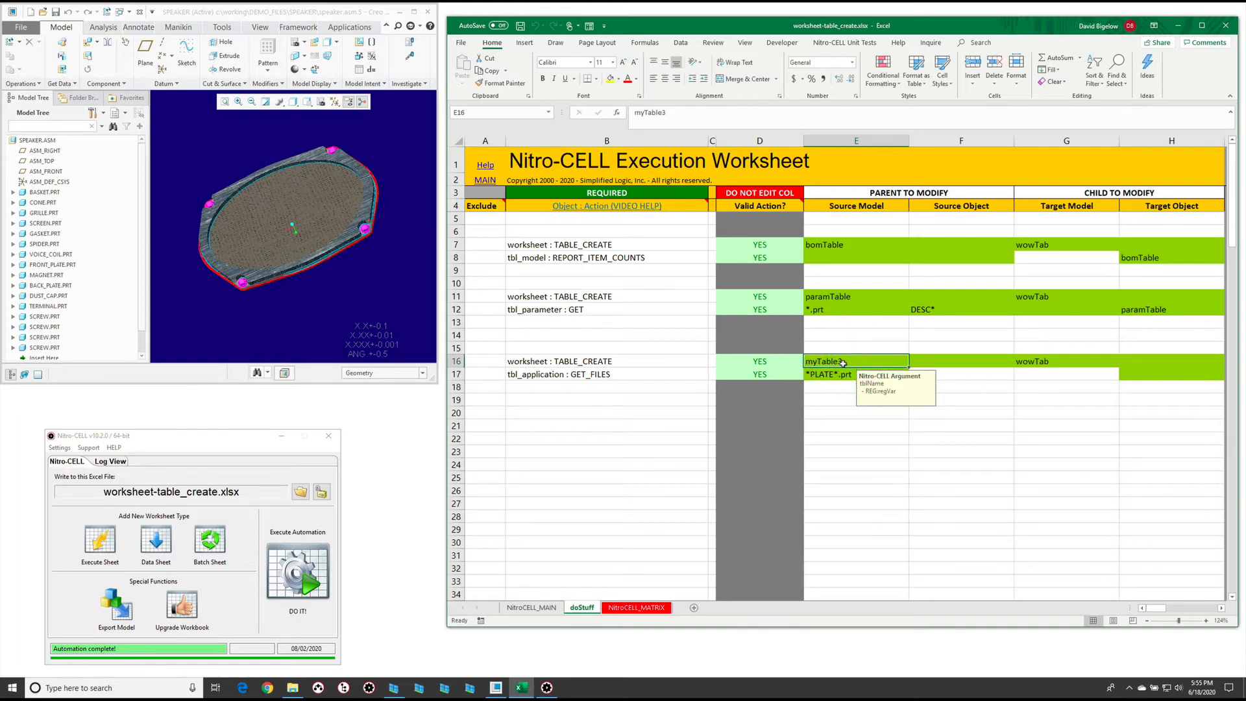
type("ite")
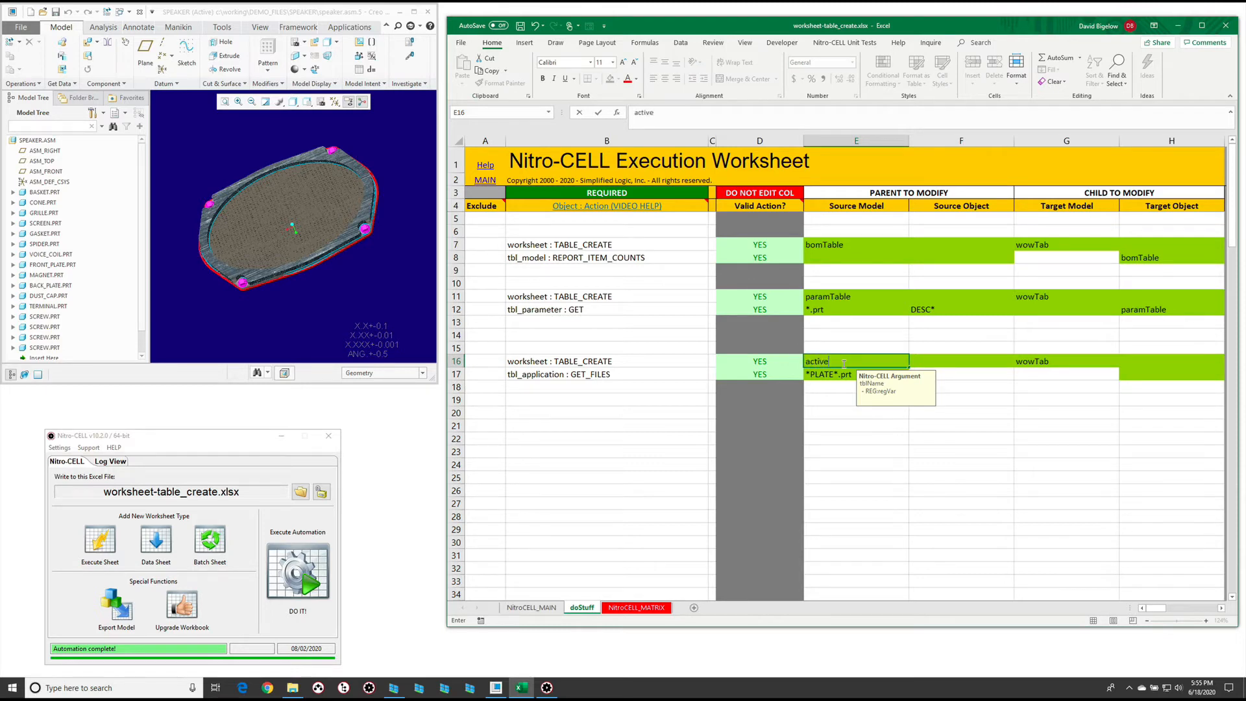
type("PartsTable")
key("Return")
Copy the activePartsTable name into the Target Object cell of the tbl_application : GET_FILES row.
left_click(853, 361)
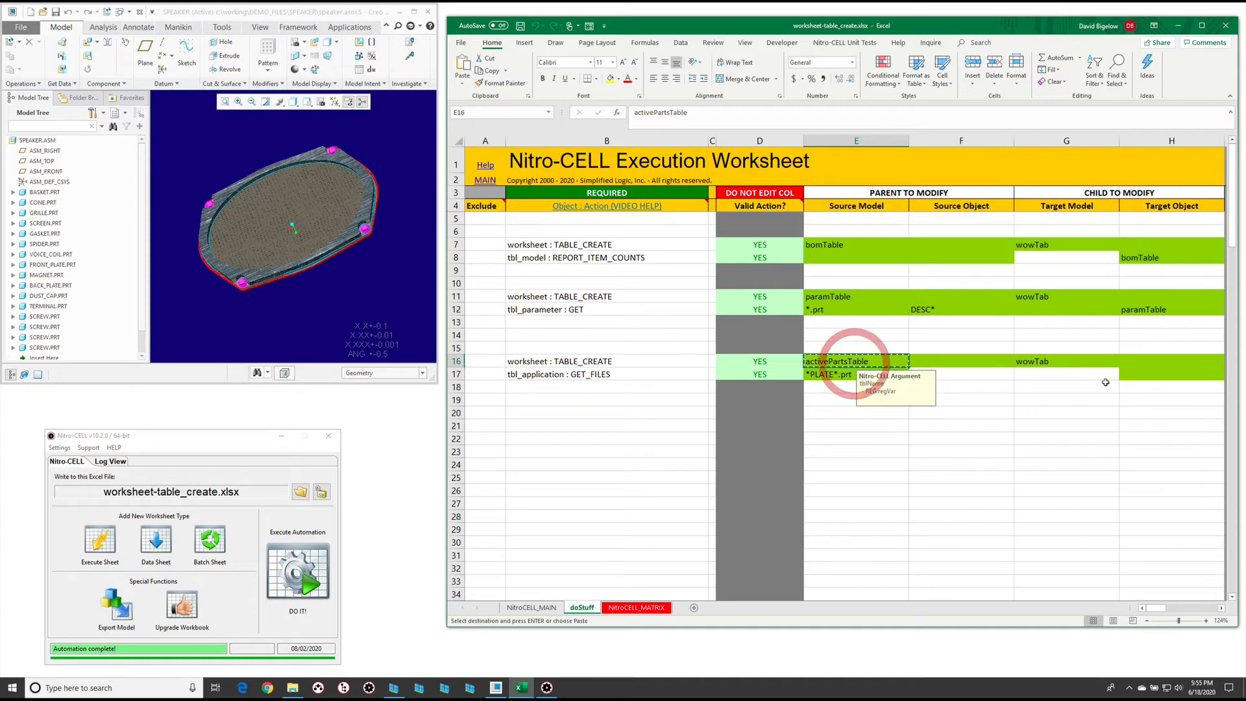
key("ctrl+c")
left_click(1145, 376)
key("ctrl+v")
left_click(960, 440)
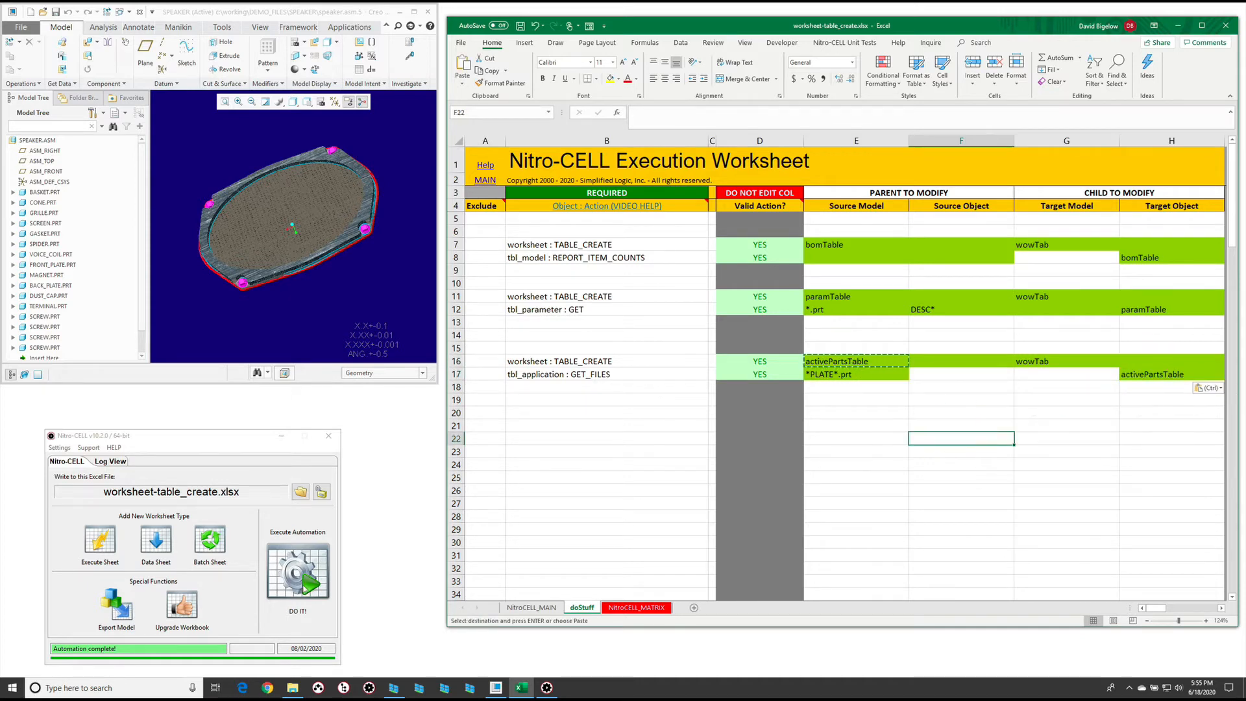
Execute the Nitro-CELL automation on the workbook and return to the doStuff sheet.
left_click(298, 571)
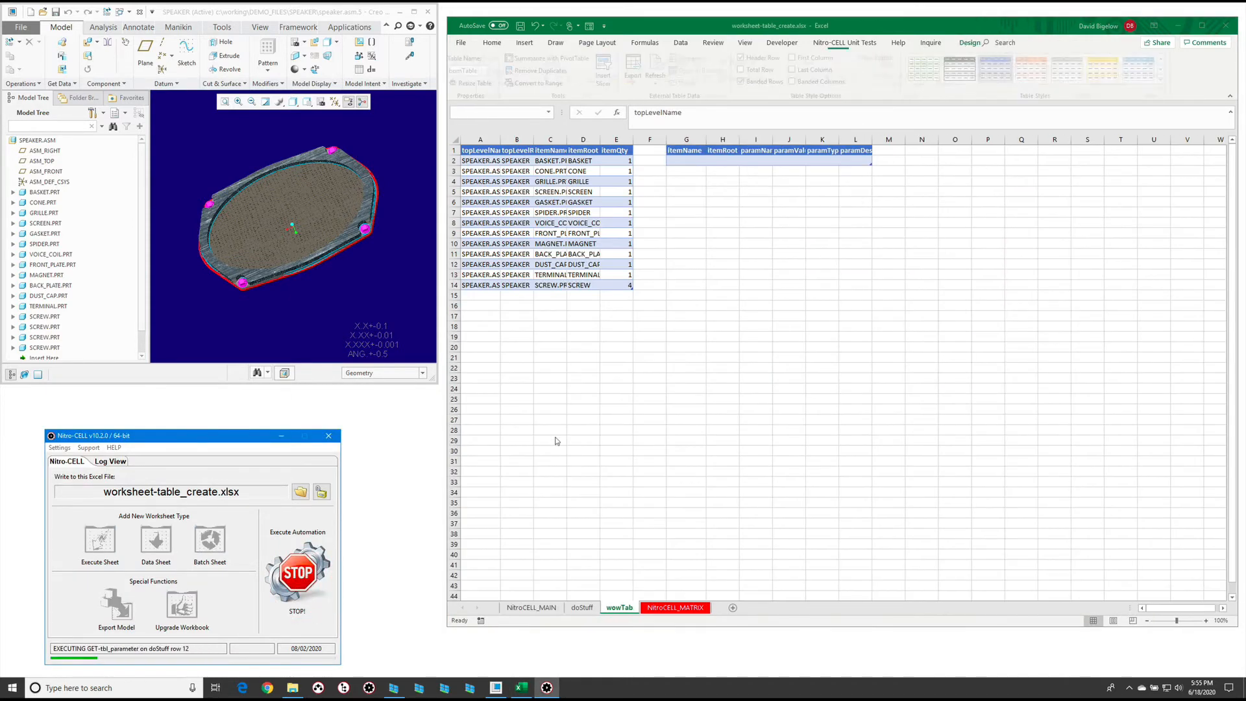
left_click(574, 608)
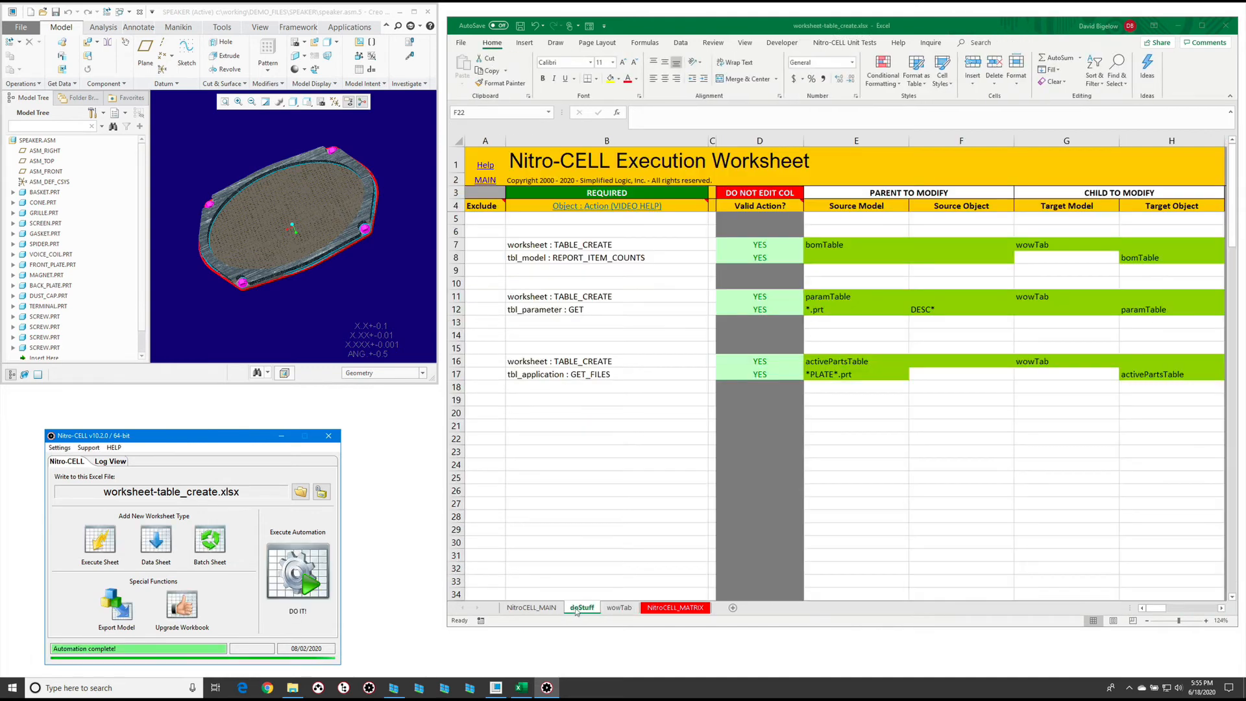
left_click(575, 608)
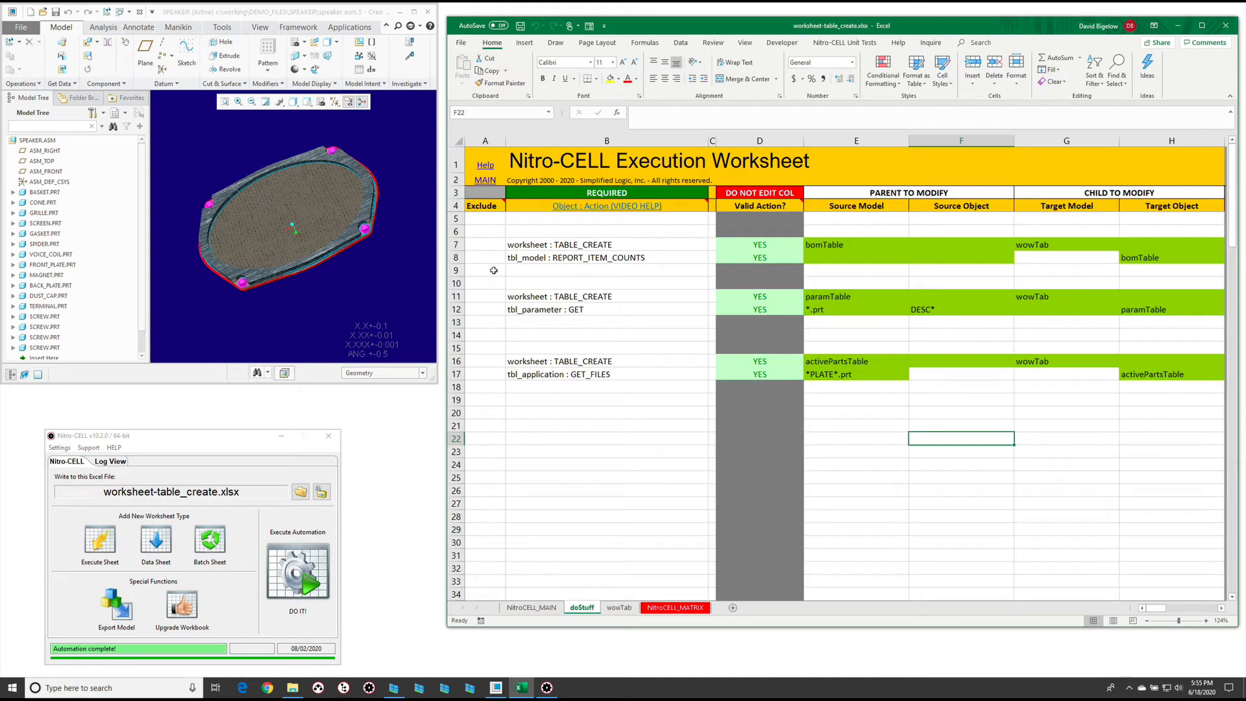
Examine the speaker assembly from the side in Creo, and check the name of the first generated table on Excel's wowTab sheet.
left_click(375, 317)
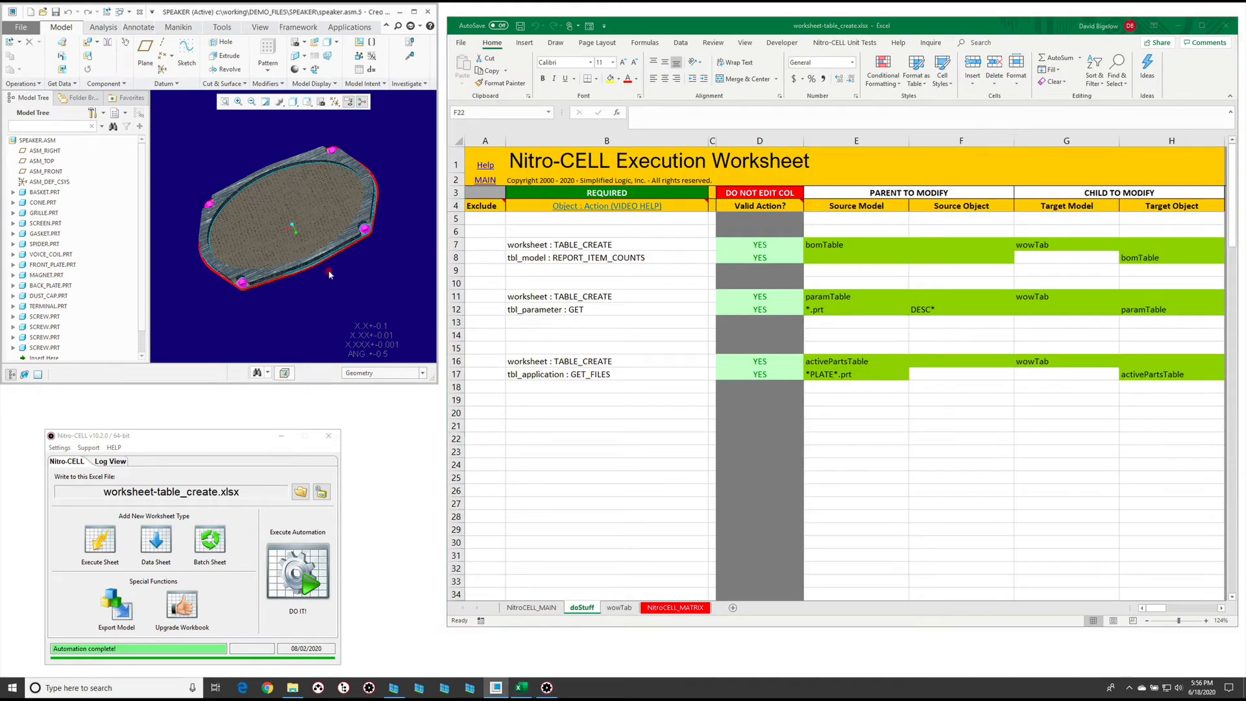
middle_click_drag(329, 275, 285, 223)
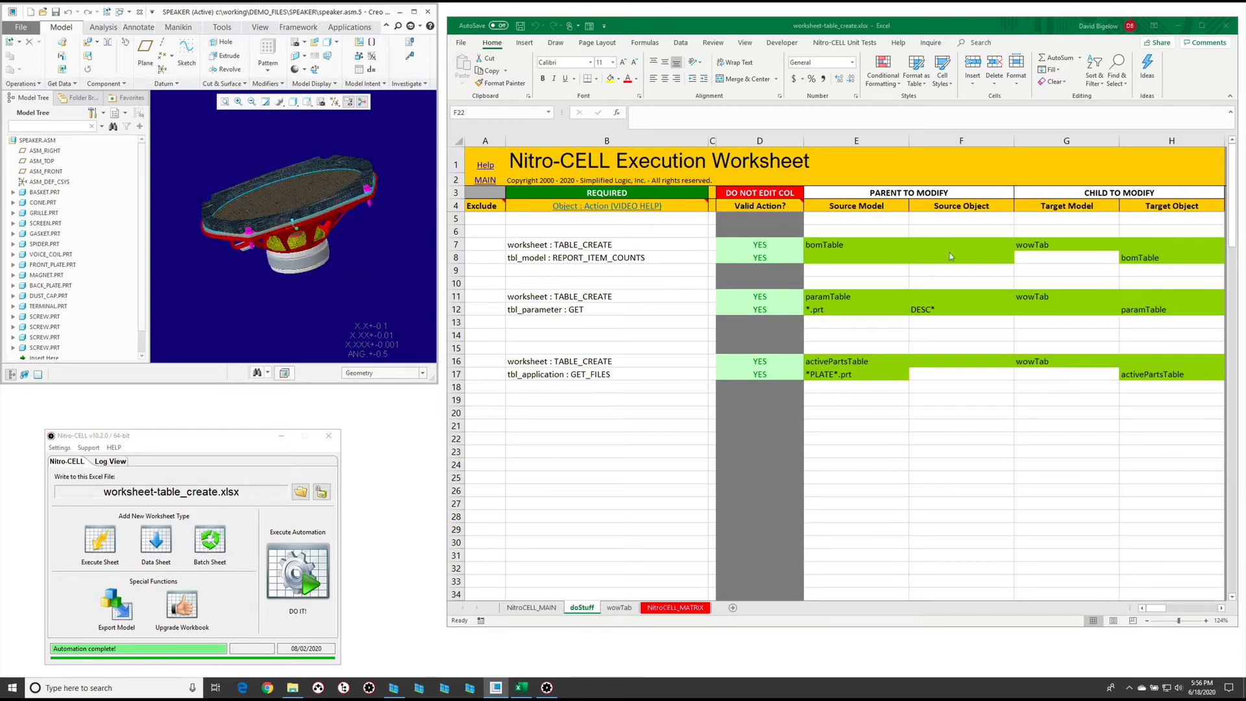
left_click(618, 607)
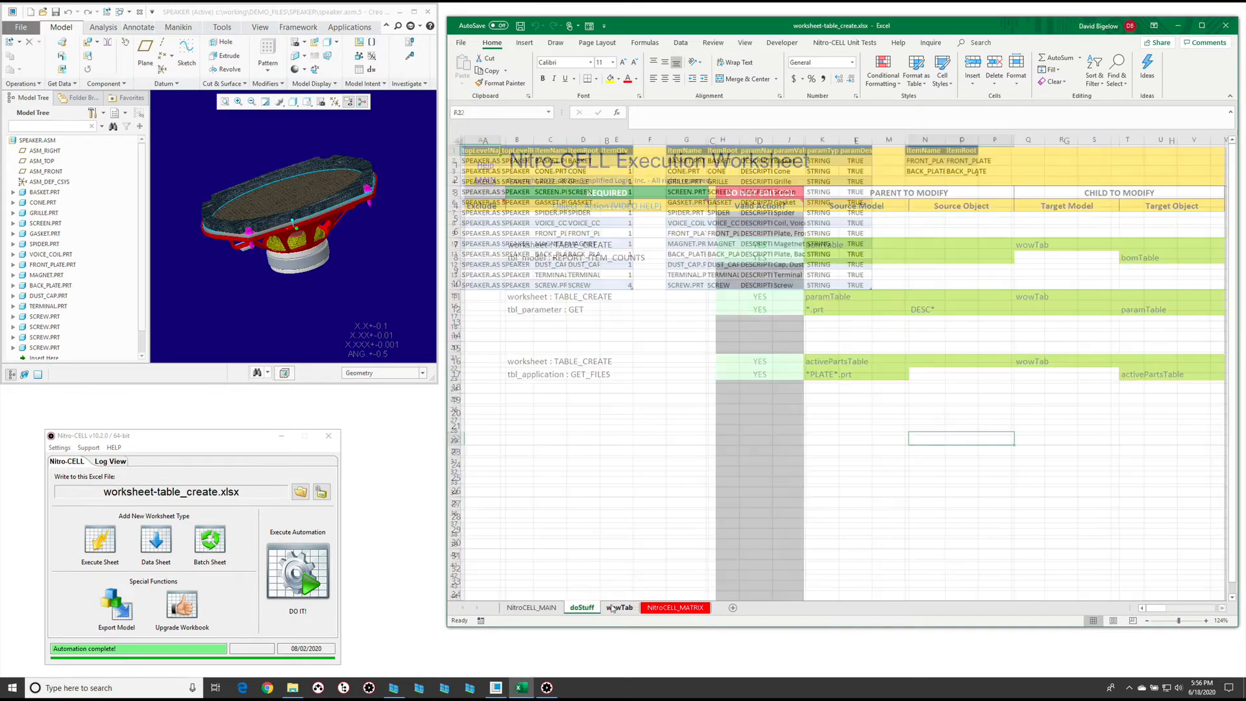
left_click(516, 201)
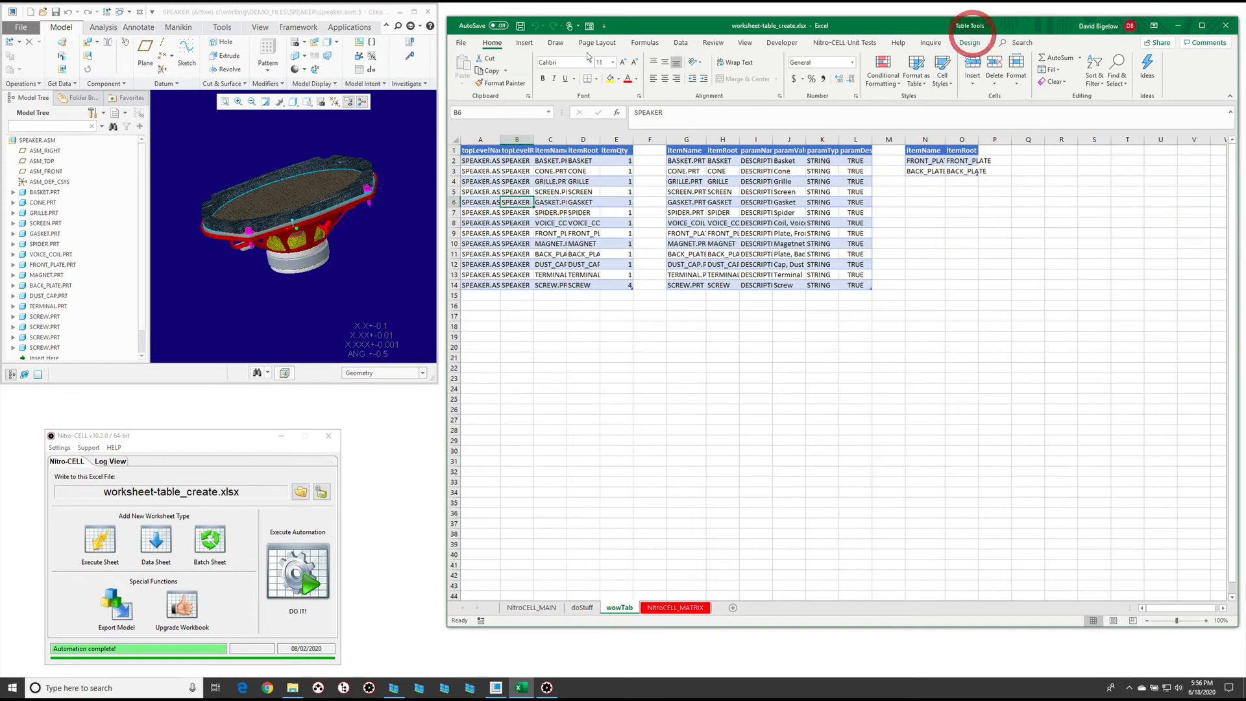
left_click(969, 42)
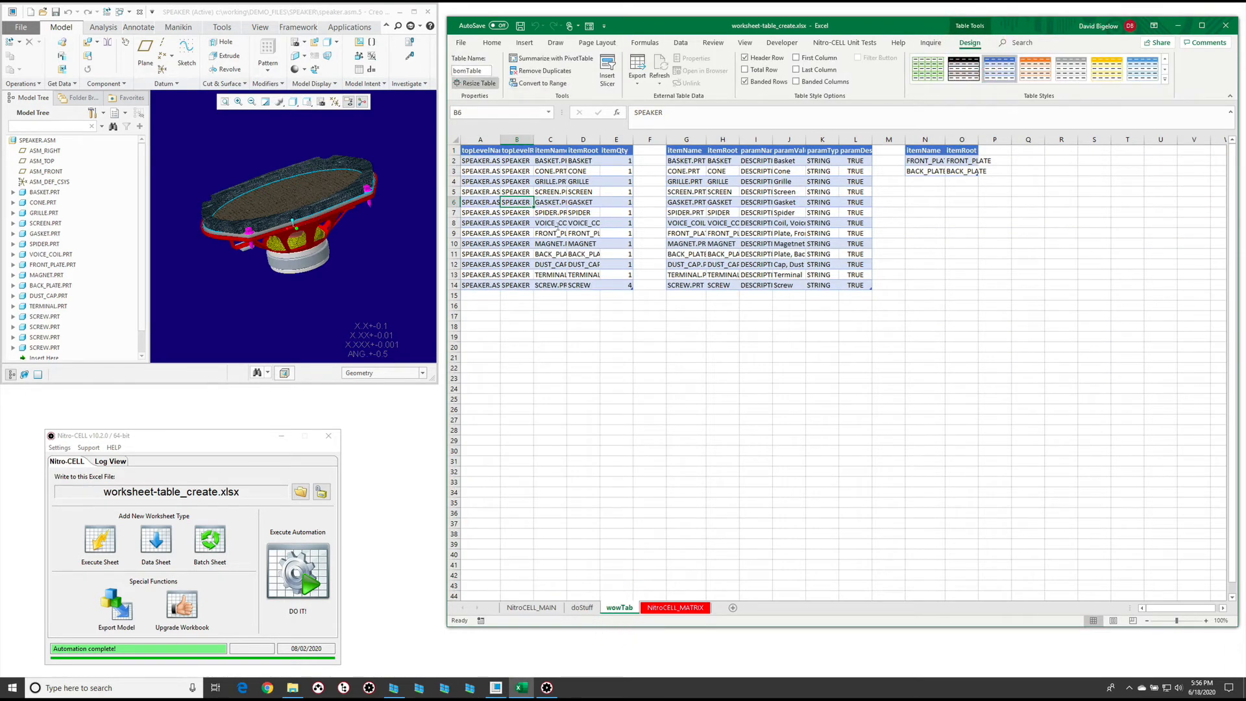
Auto-fit the widths of the columns holding the generated tables on the wowTab sheet.
left_click_drag(485, 141, 1049, 140)
double_click(978, 140)
left_click(840, 399)
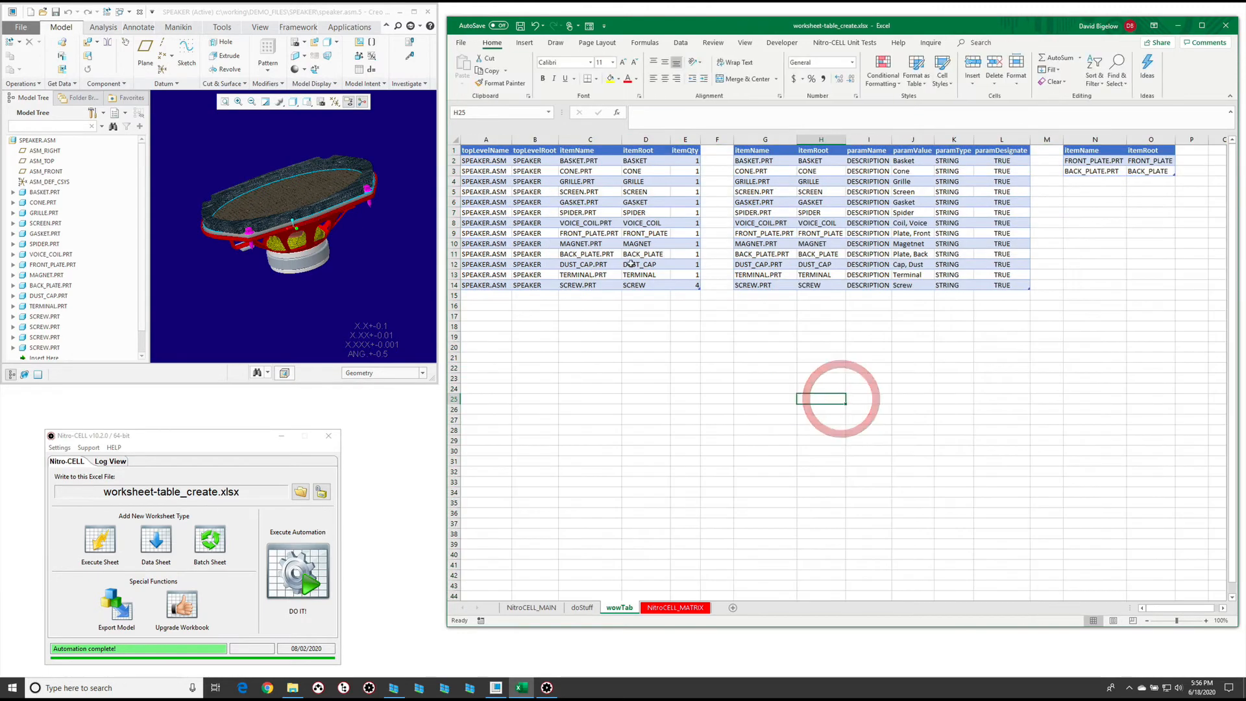
Compare the command rows on the doStuff sheet with the generated tables on the wowTab sheet.
left_click(582, 607)
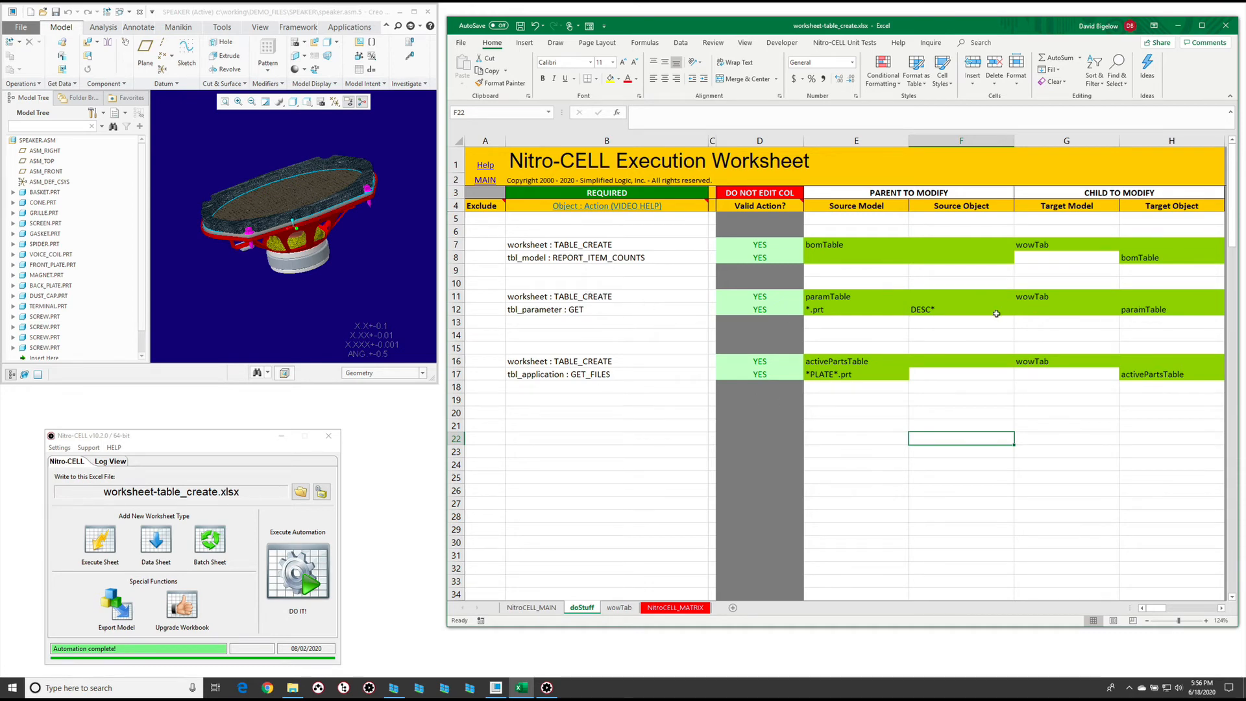
left_click(619, 607)
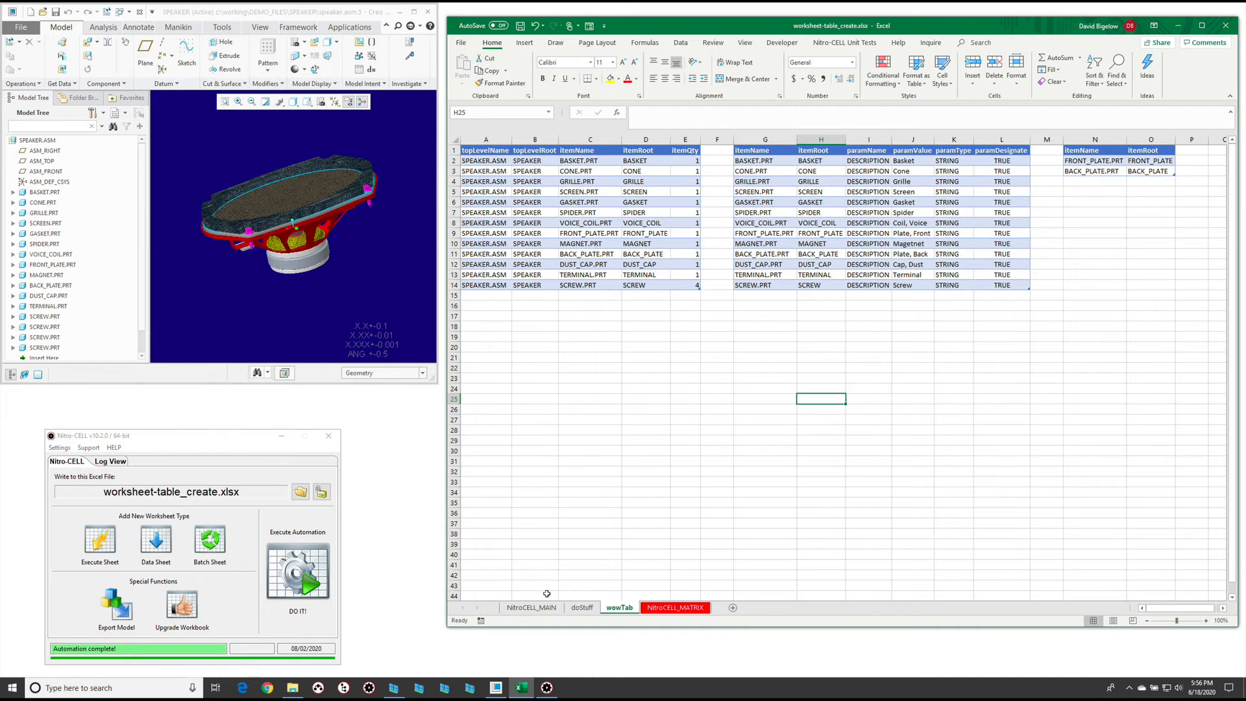
left_click(582, 607)
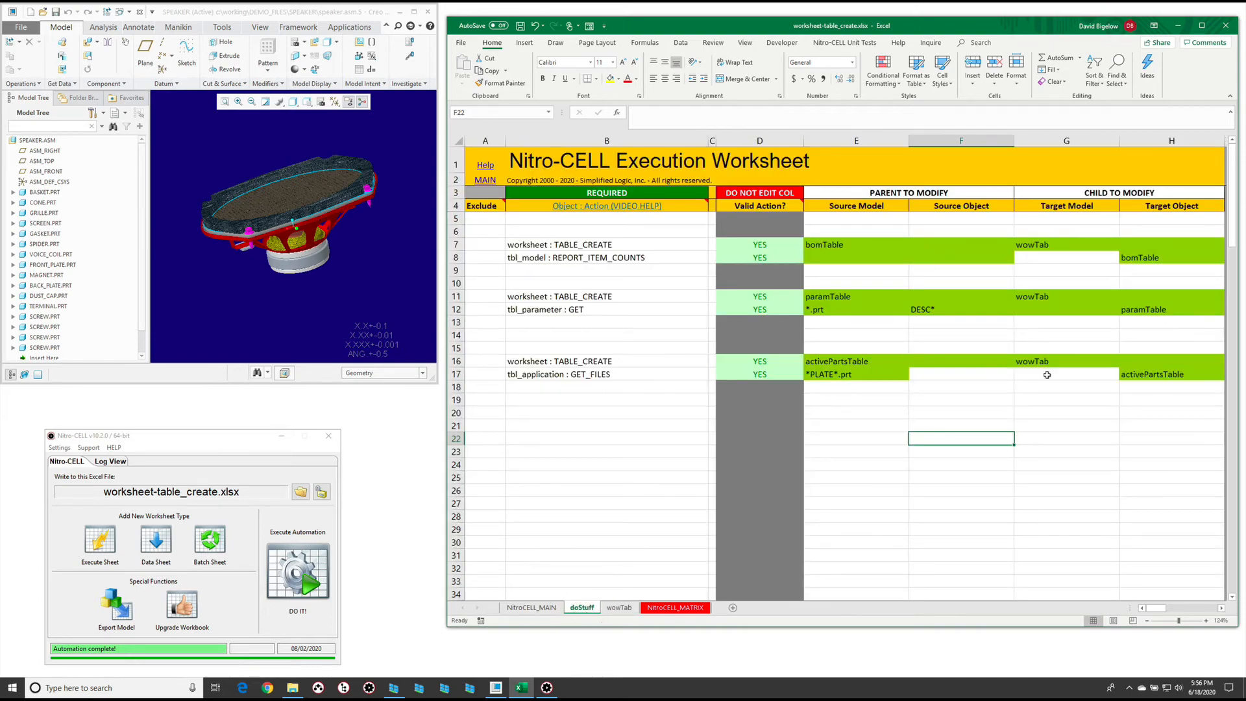
left_click(619, 607)
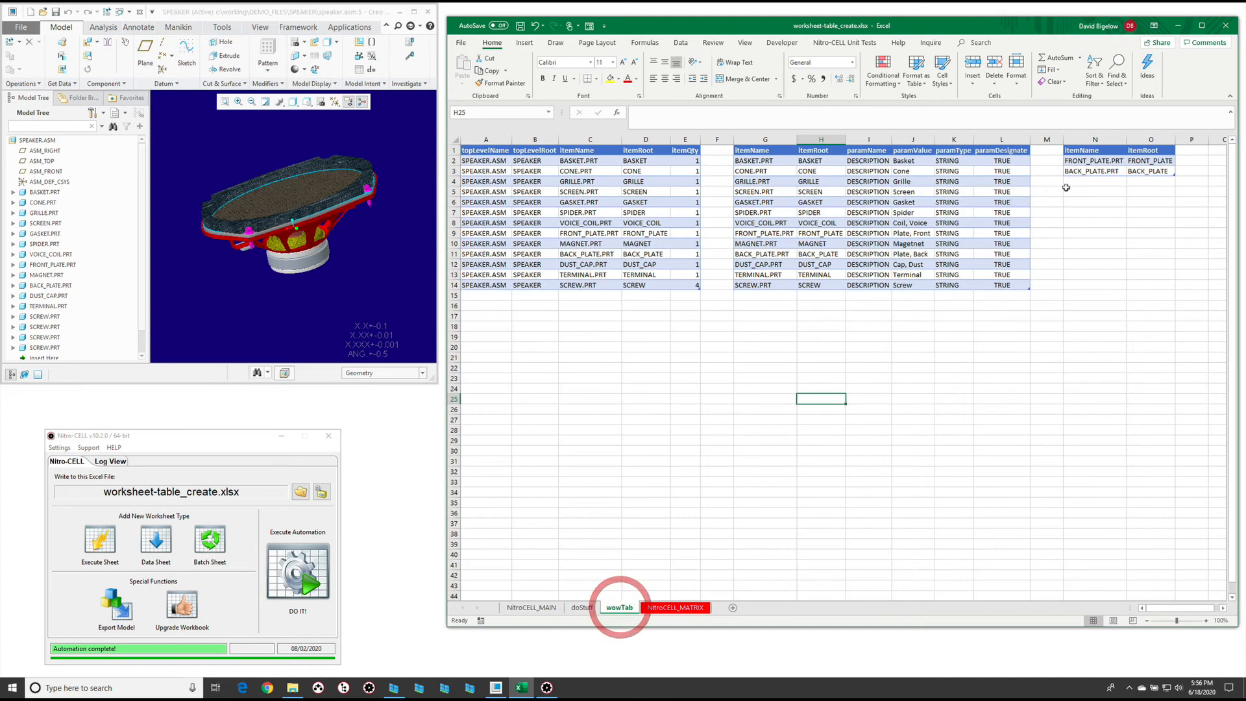
left_click(582, 607)
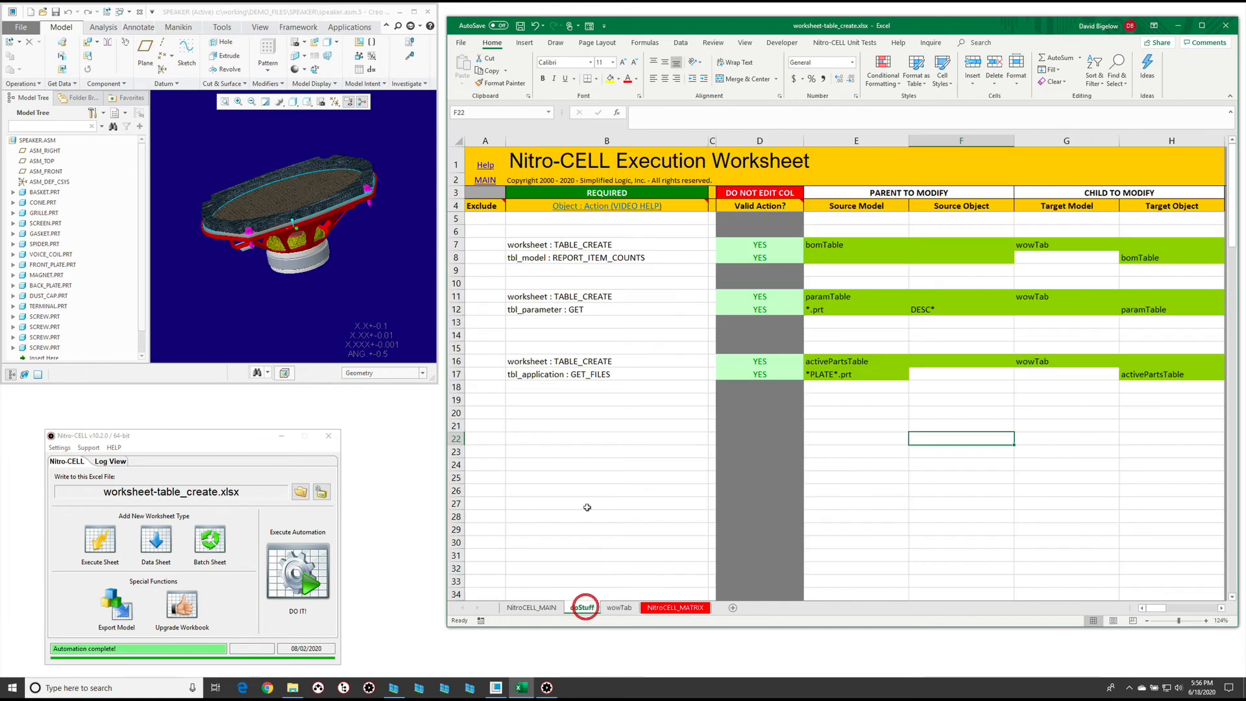
Duplicate the tbl_parameter : GET row from row 12 into row 13 of the doStuff sheet.
left_click(550, 332)
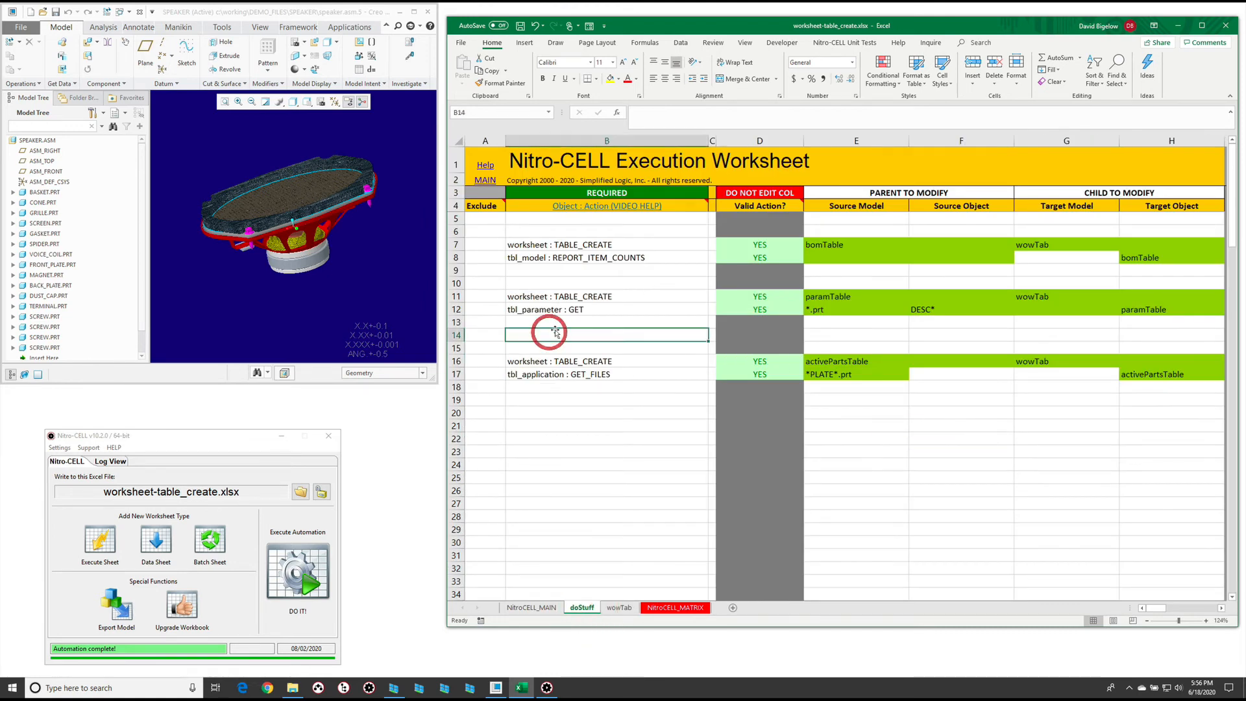
left_click(456, 310)
key("ctrl+c")
left_click(456, 323)
key("Return")
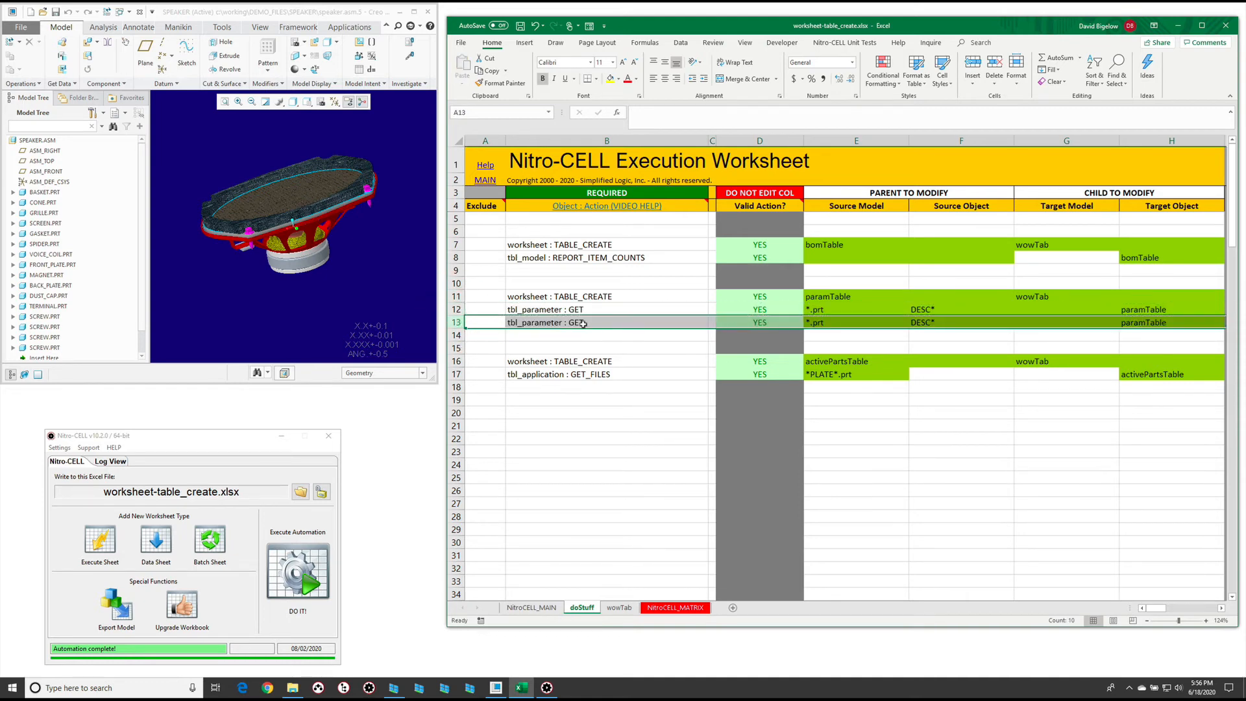
Change the source object of the tbl_parameter : GET command in row 12 to MOD*.
left_click(622, 294)
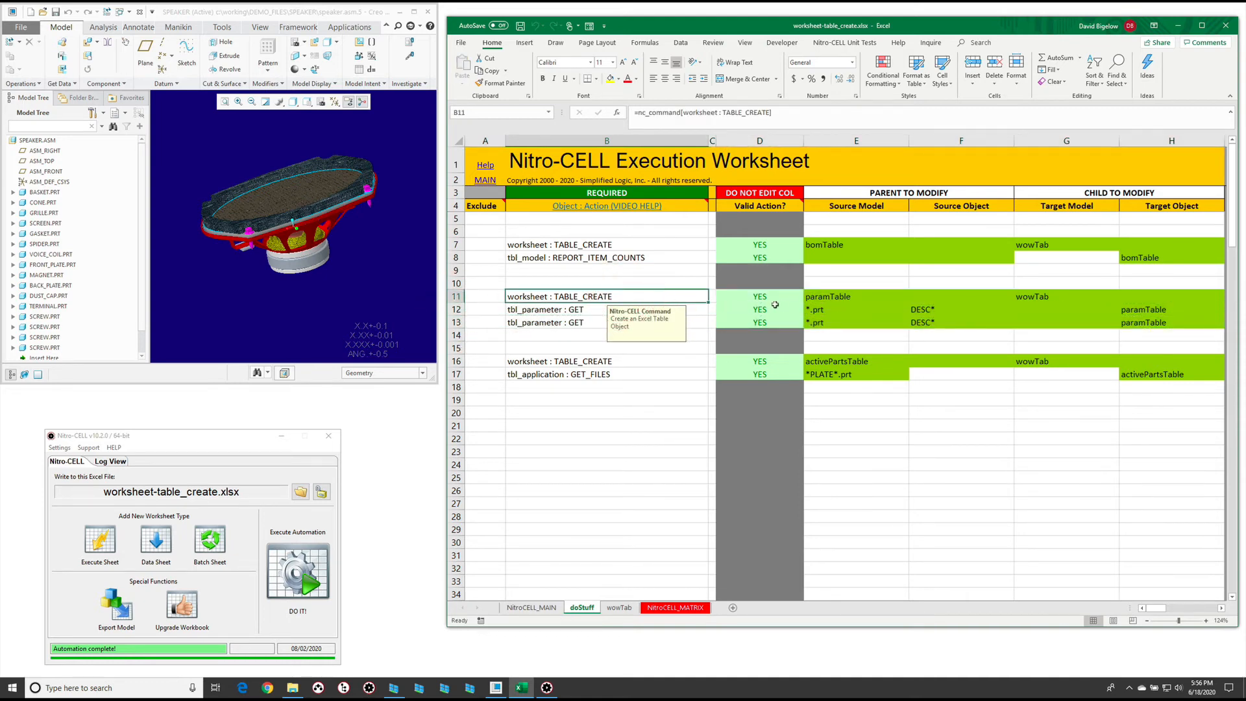
double_click(927, 313)
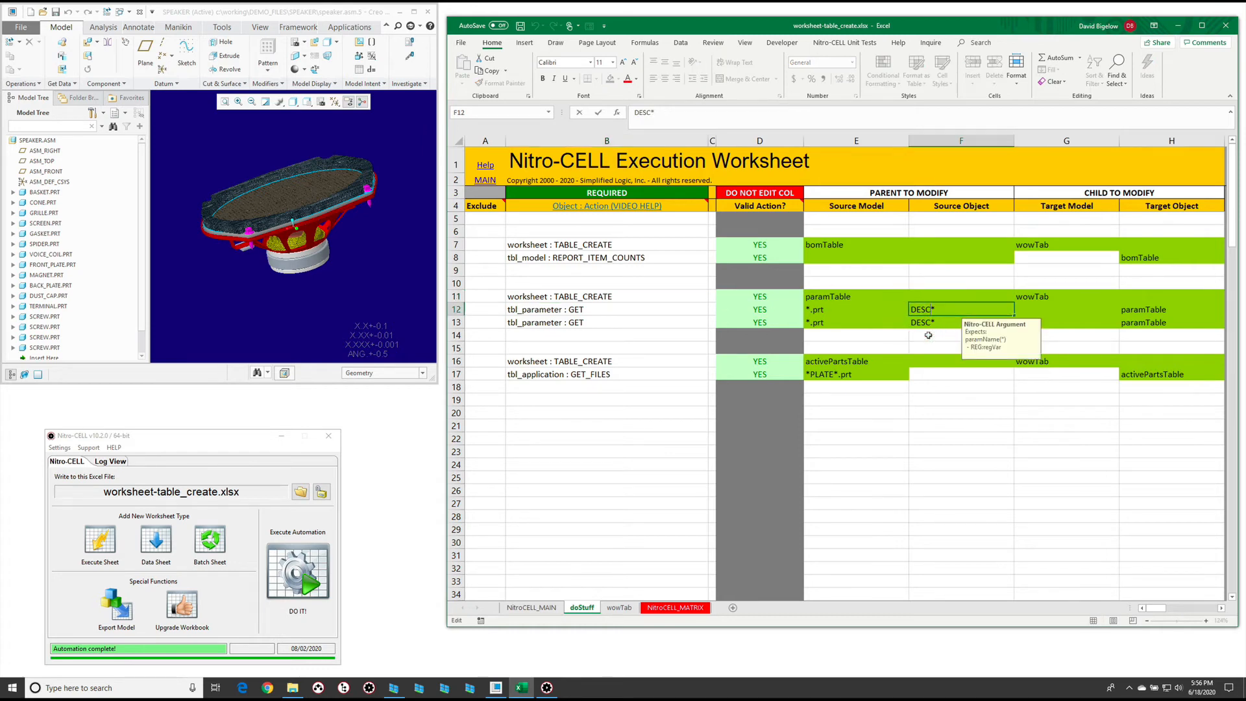
key("shift+Left")
key("shift+Left")
type("MOD")
key("Return")
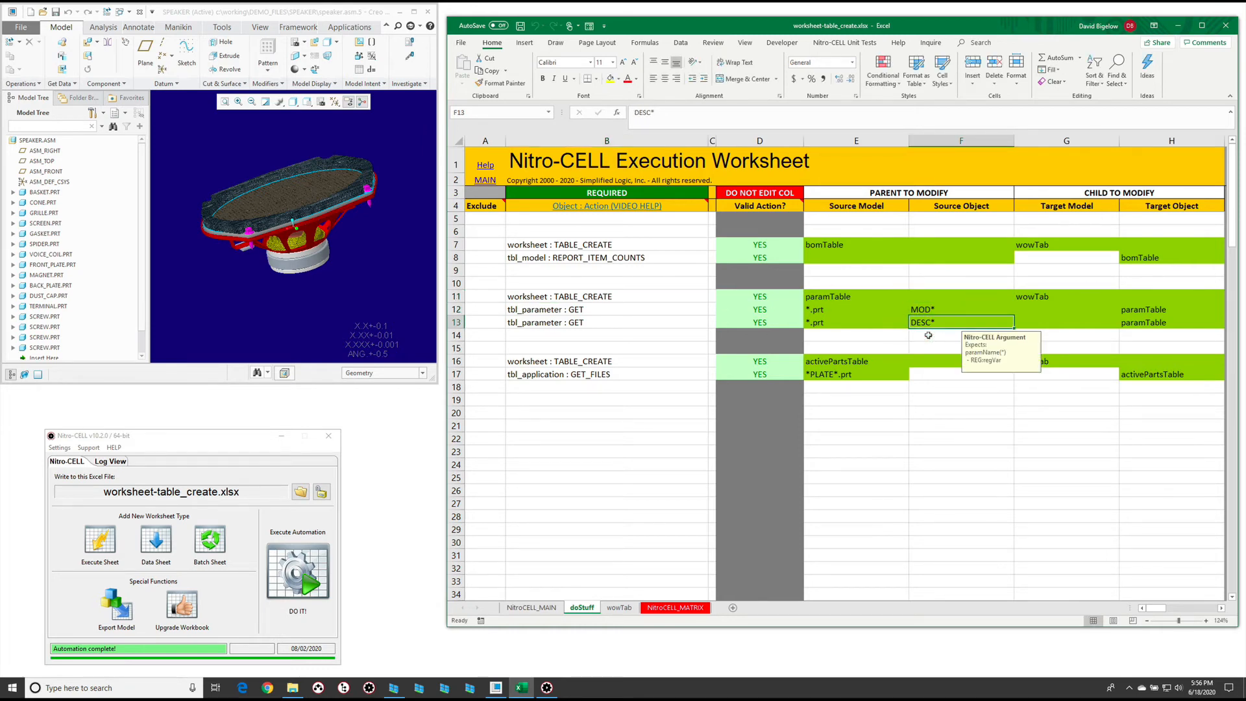
Duplicate the tbl_application : GET_FILES row from row 17 into row 18.
left_click(456, 373)
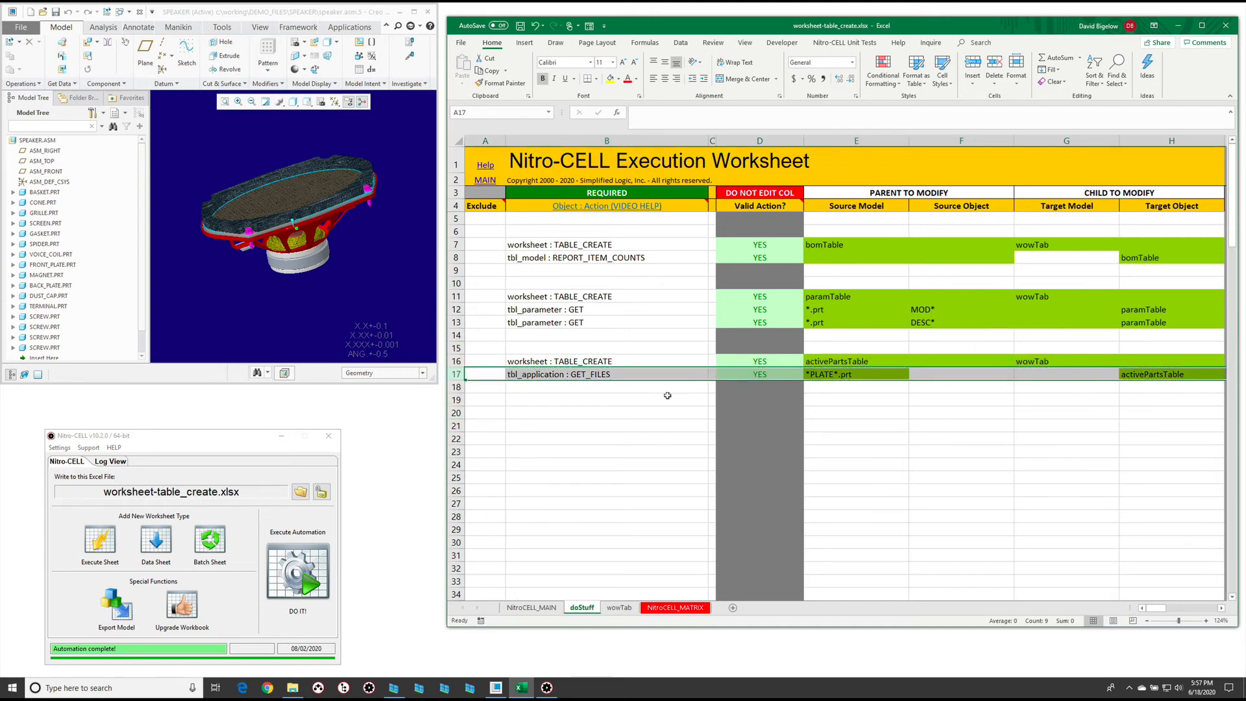
key("ctrl+c")
left_click(456, 387)
key("ctrl+v")
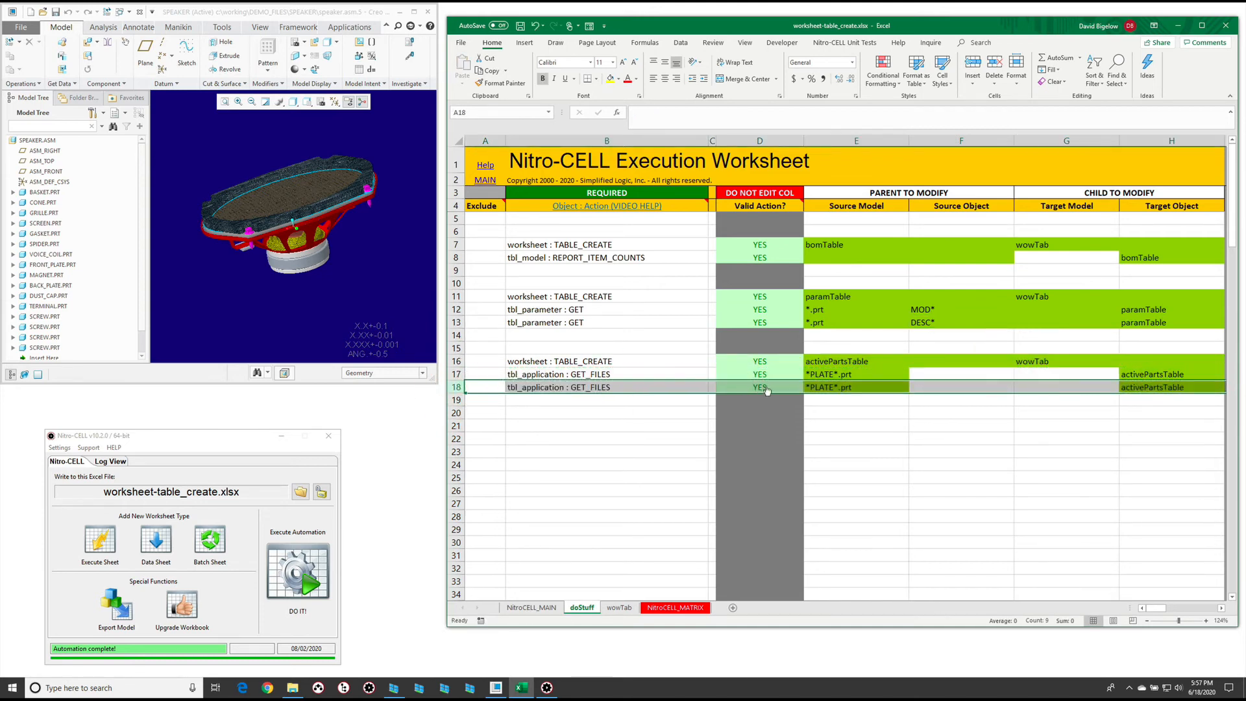
Change the source model of the tbl_application : GET_FILES command in row 18 to s*.prt.
double_click(835, 386)
left_click_drag(836, 387, 737, 383)
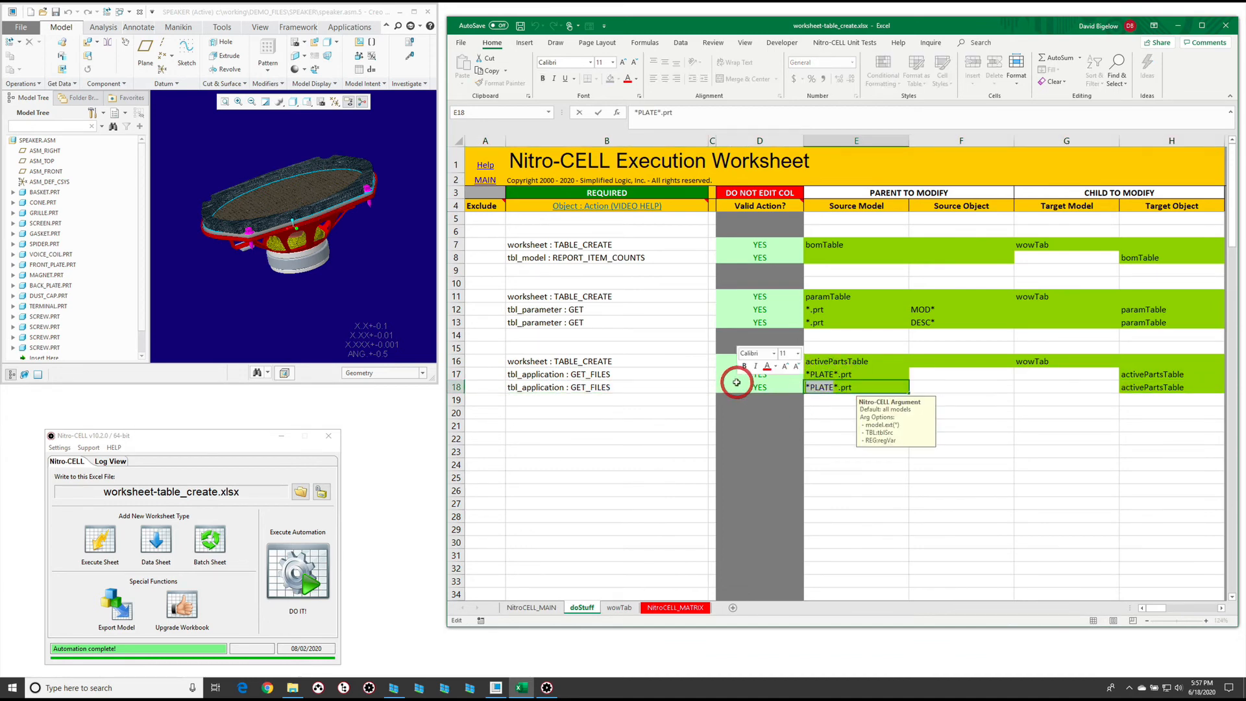
type("s*")
key("Return")
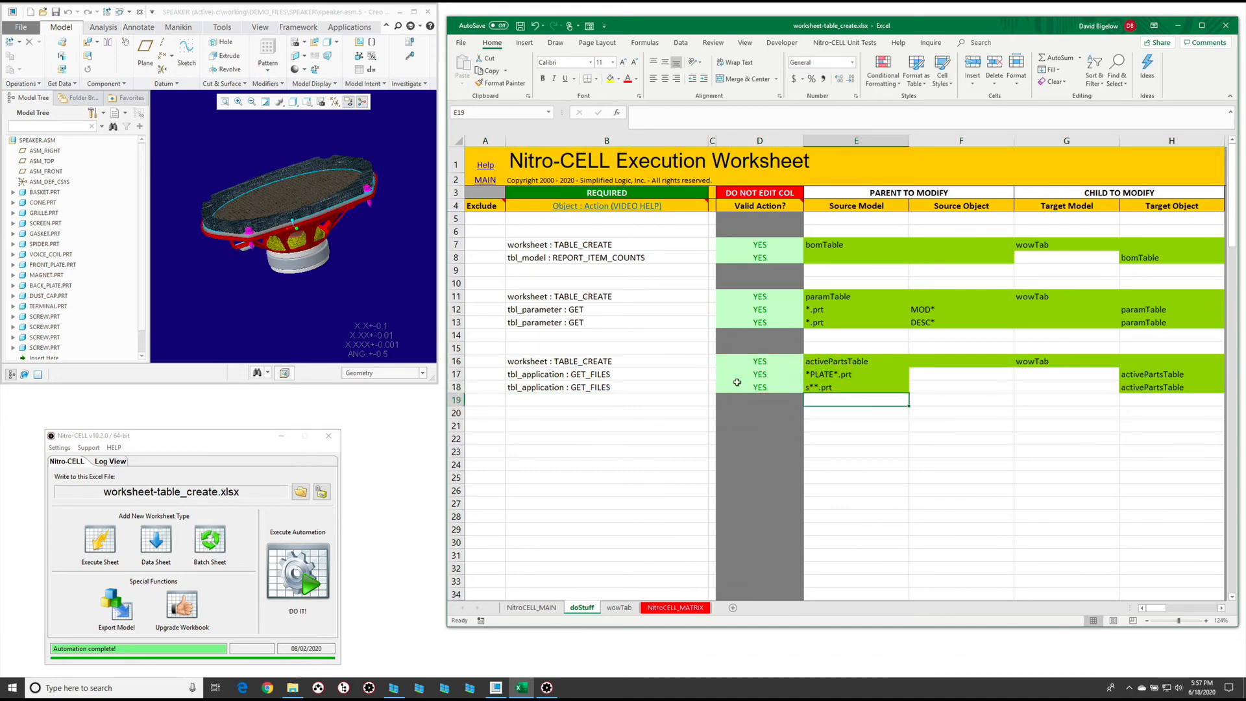
key("Up")
key("F2")
key("BackSpace")
key("Return")
Execute the Nitro-CELL automation on the workbook and show the regenerated tables on the wowTab sheet.
left_click(299, 570)
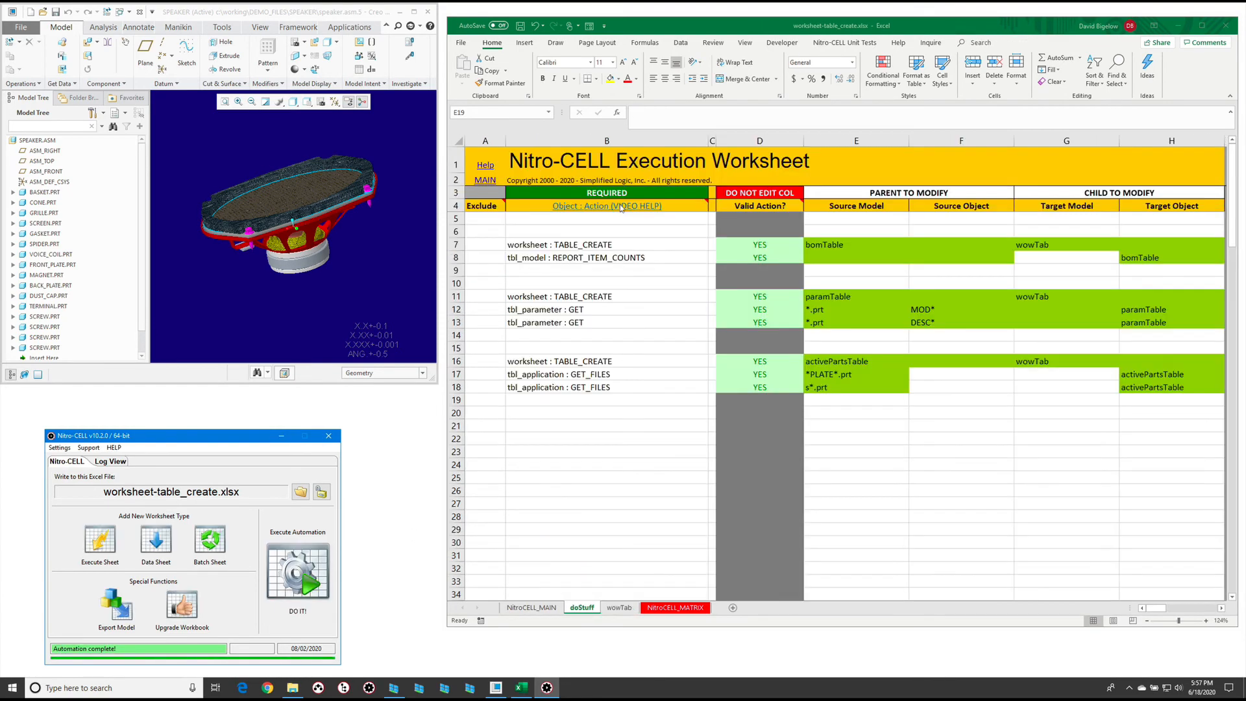
left_click(624, 603)
left_click(619, 607)
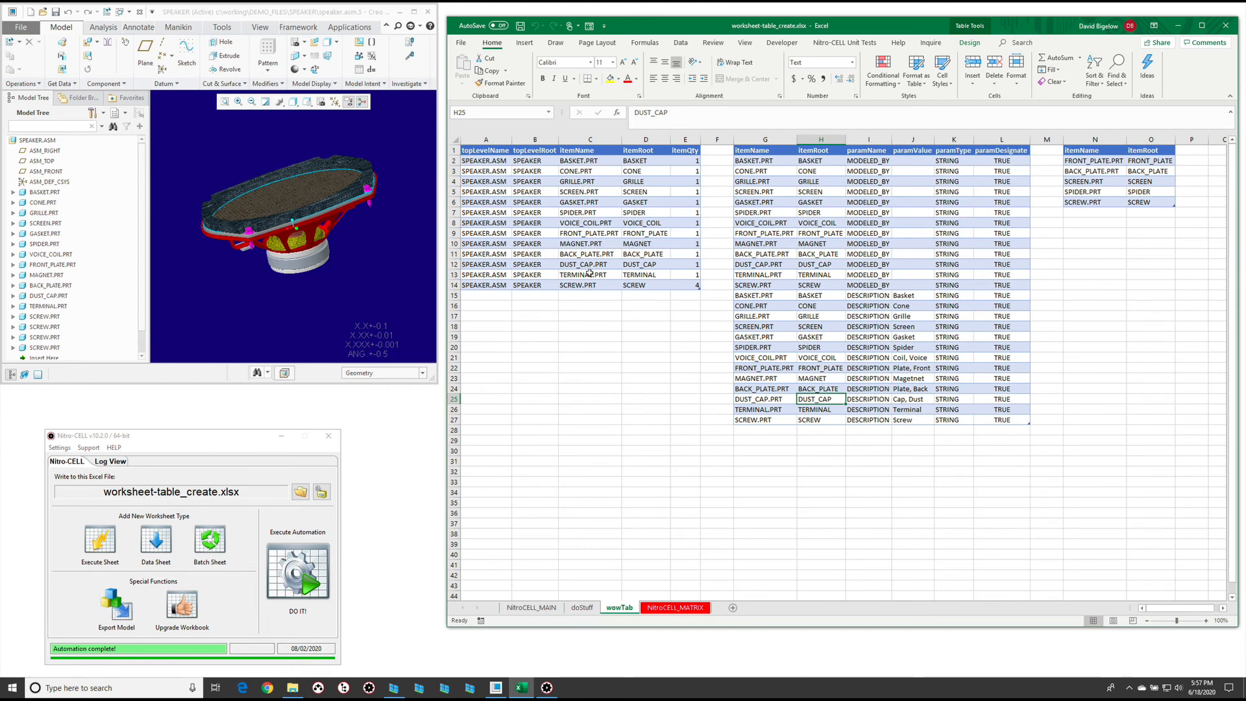
Examine the parameter names and the part file list on the wowTab sheet against the commands on the doStuff sheet.
left_click(921, 224)
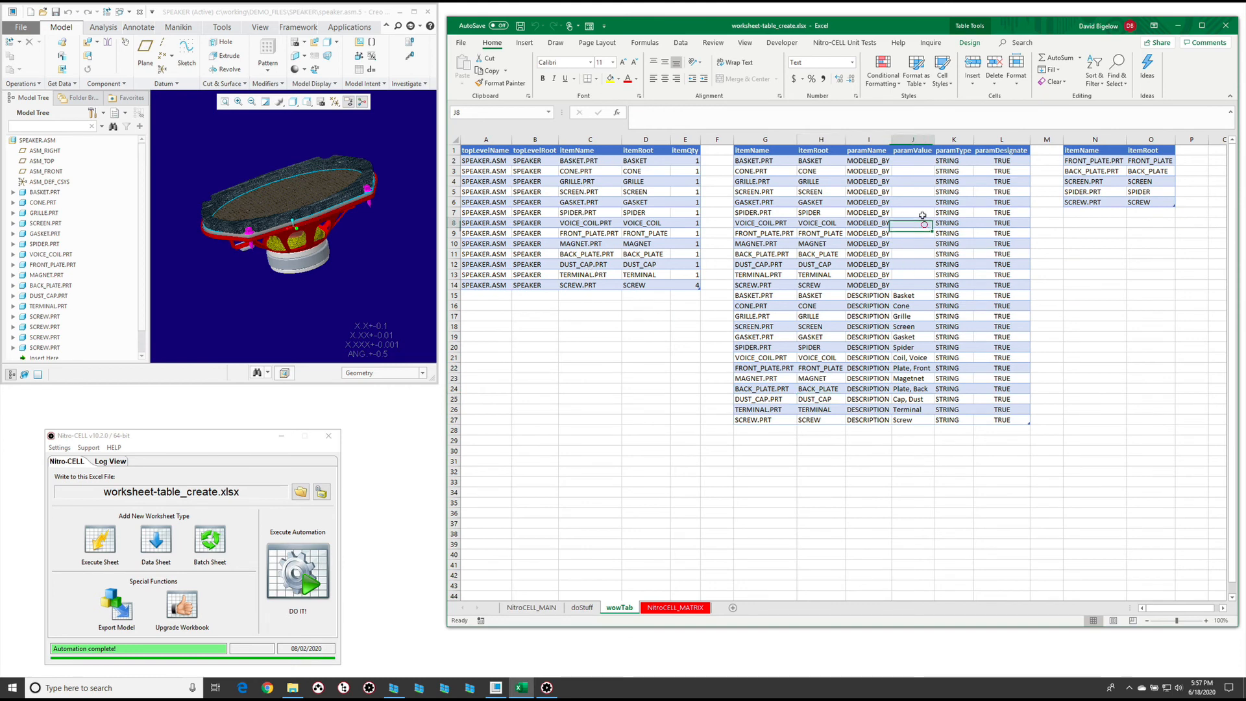
left_click_drag(879, 161, 869, 420)
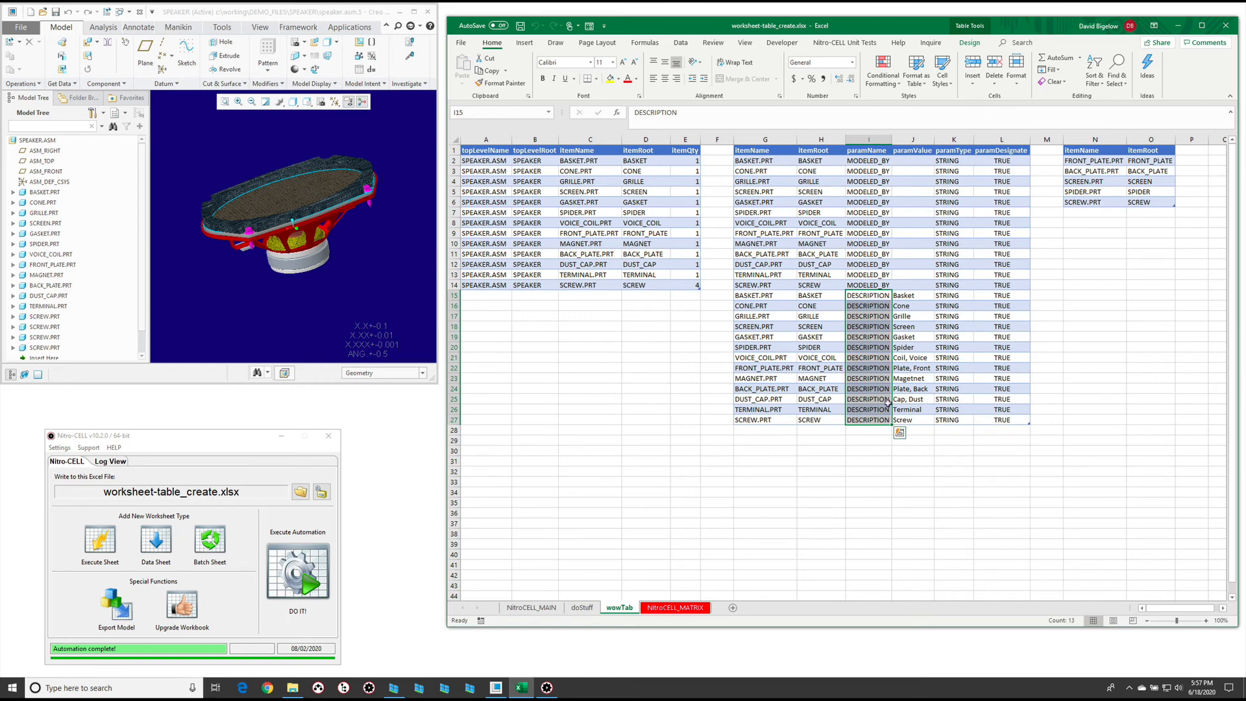
left_click(1122, 169)
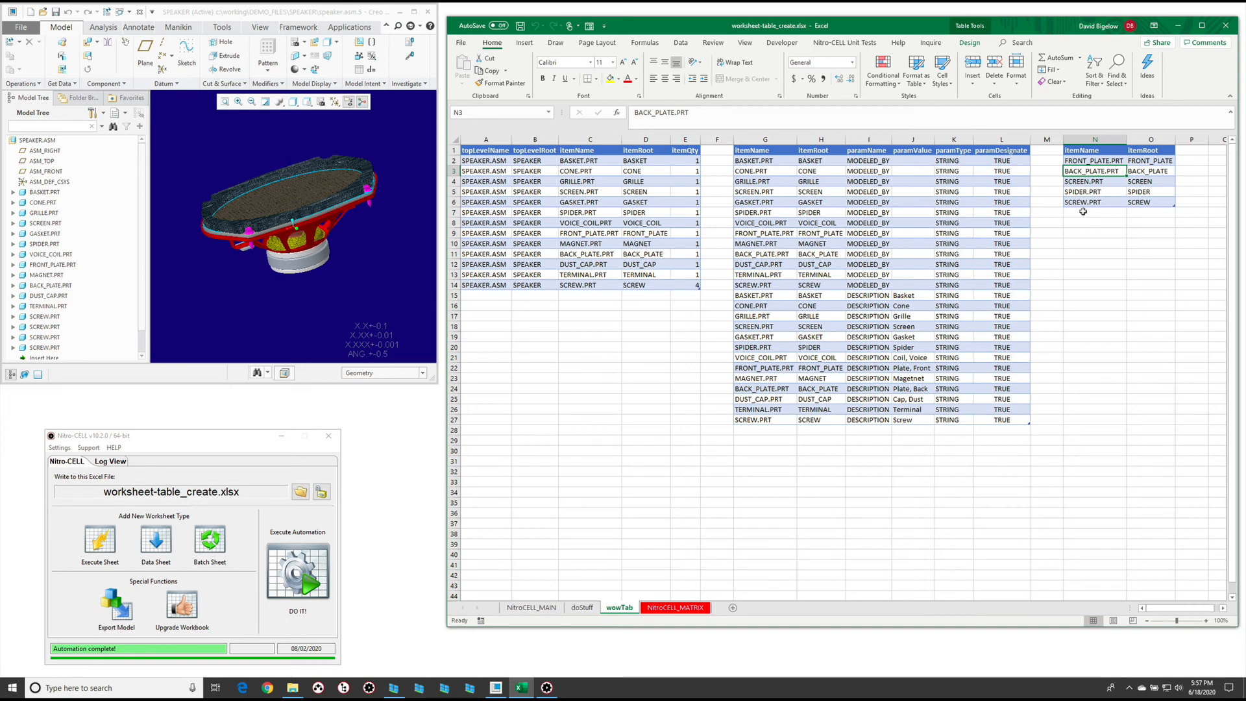
left_click(581, 608)
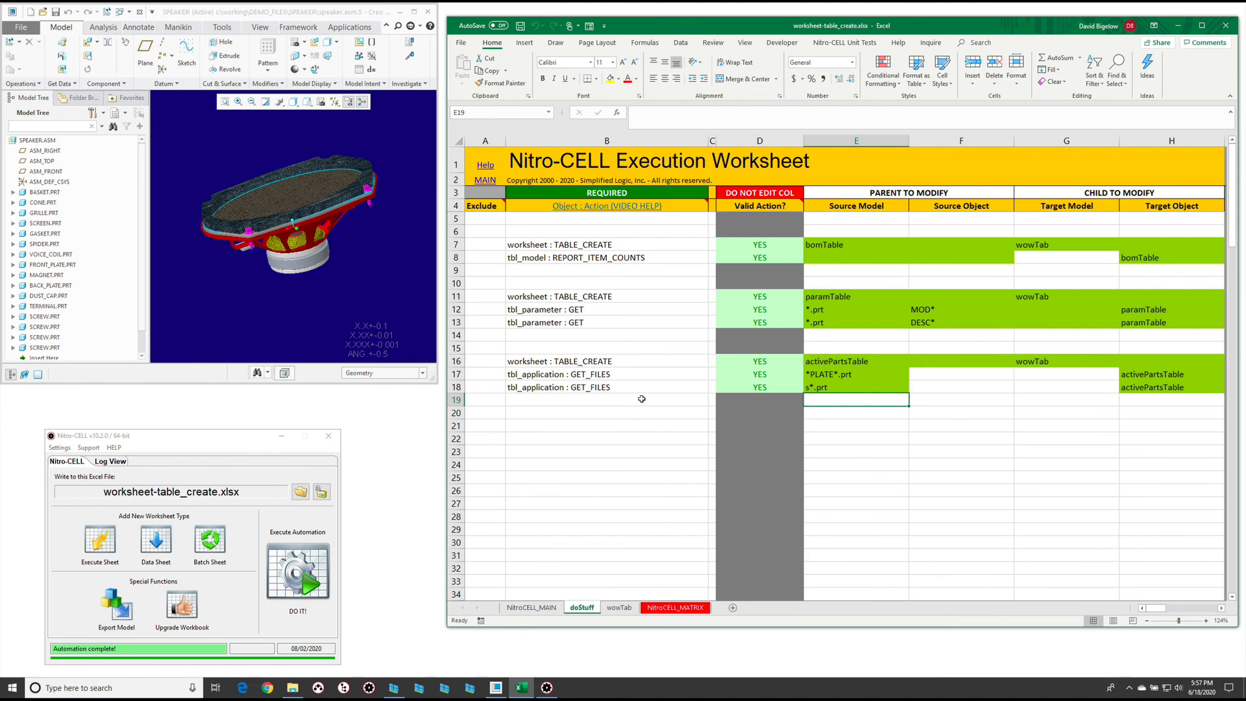
left_click(619, 607)
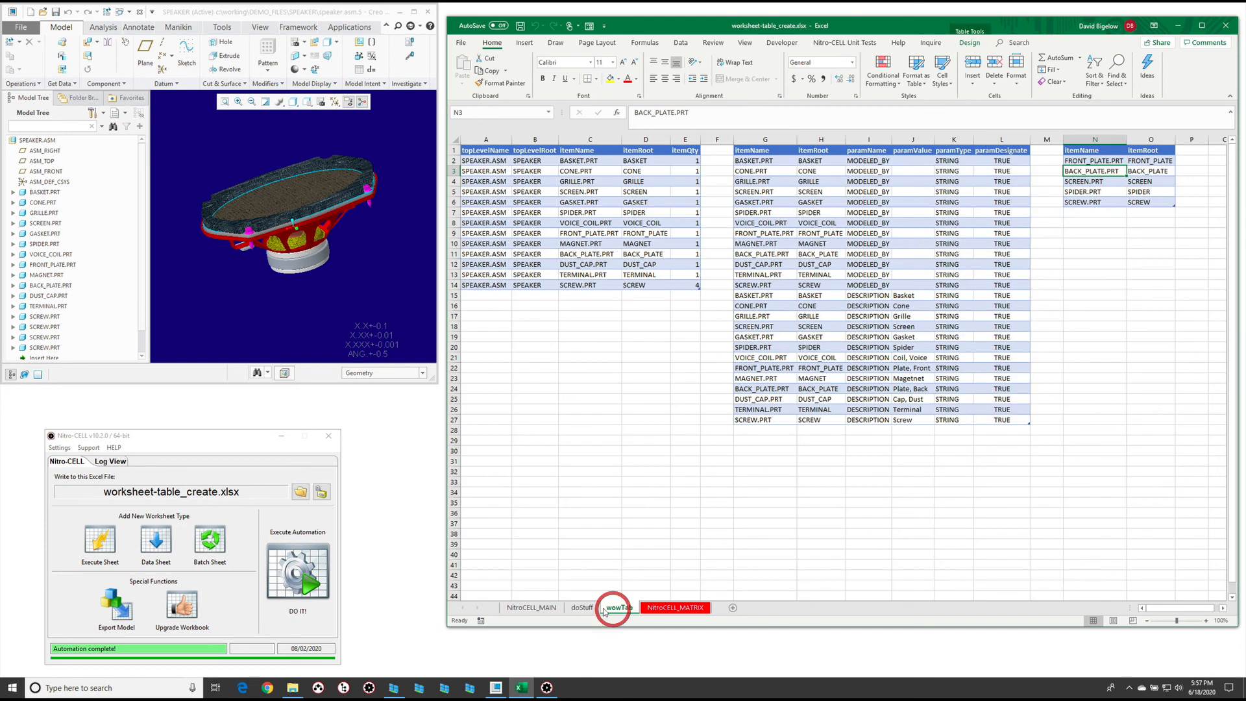